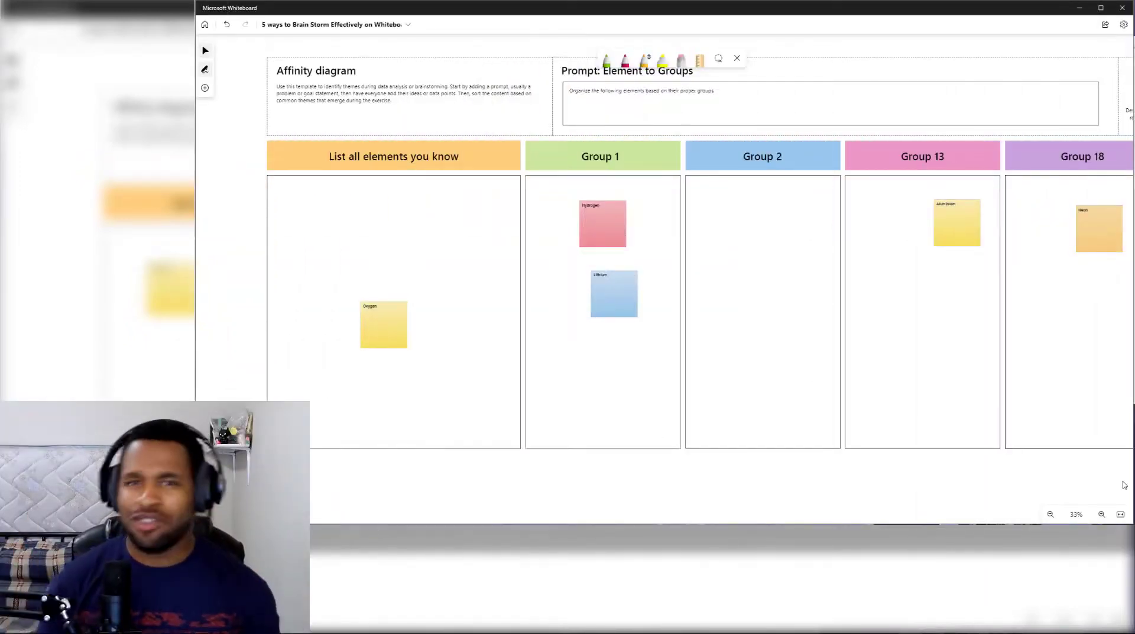
- Look over the board's Affinity diagram, Brainstorm, Moodboard, Brainwriting and Topic Brainstorm templates
drag(1124, 485, 339, 470)
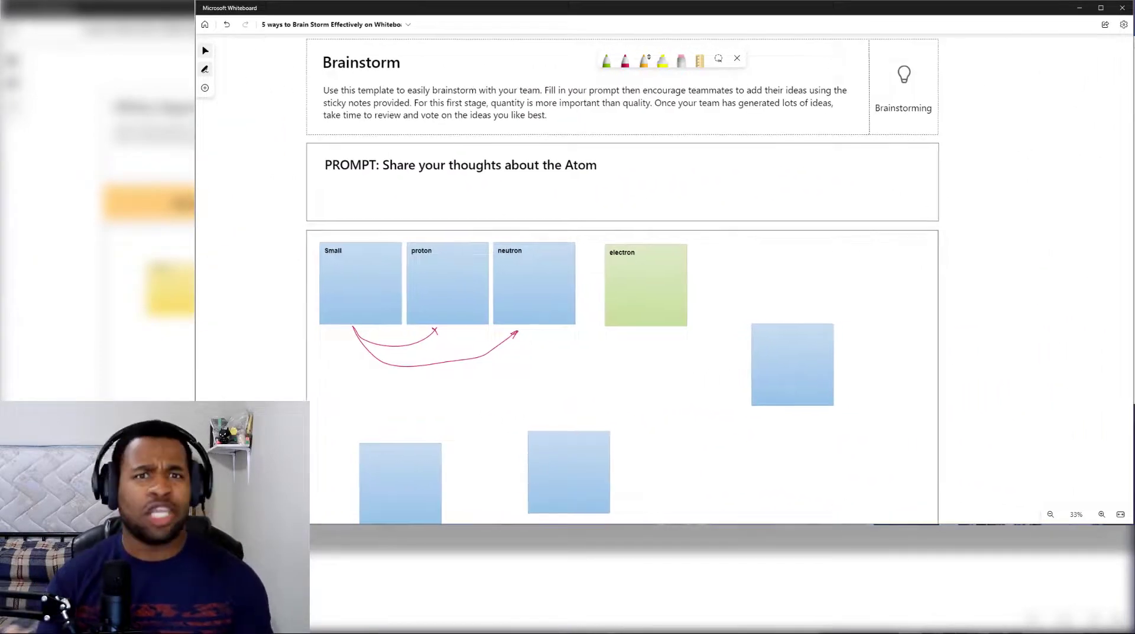
drag(1008, 517, 958, 94)
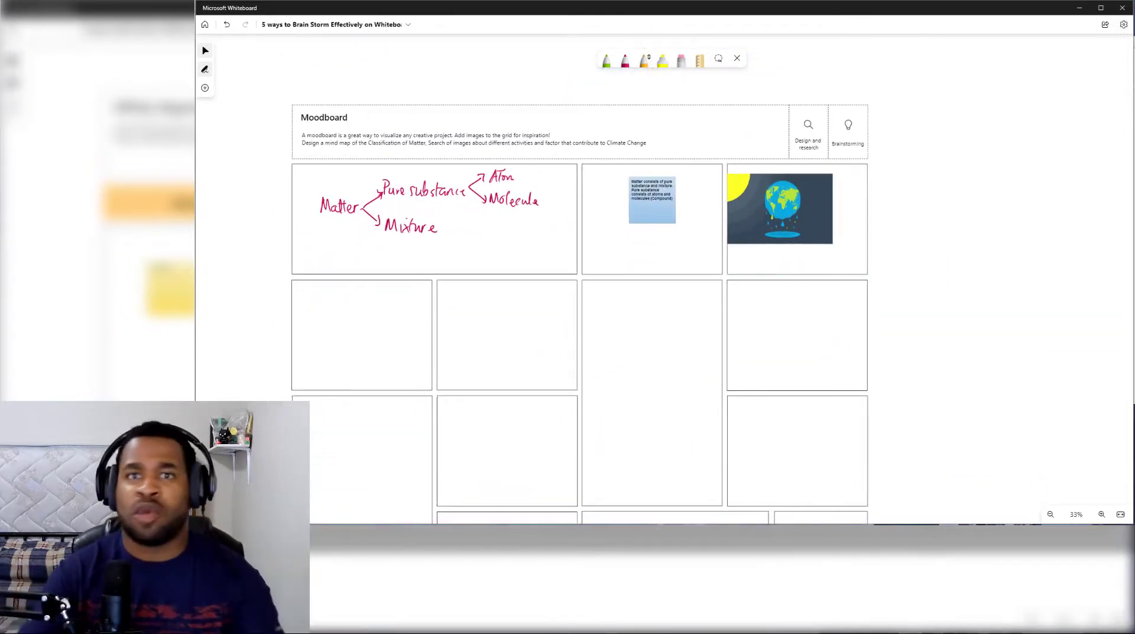
drag(231, 491, 837, 461)
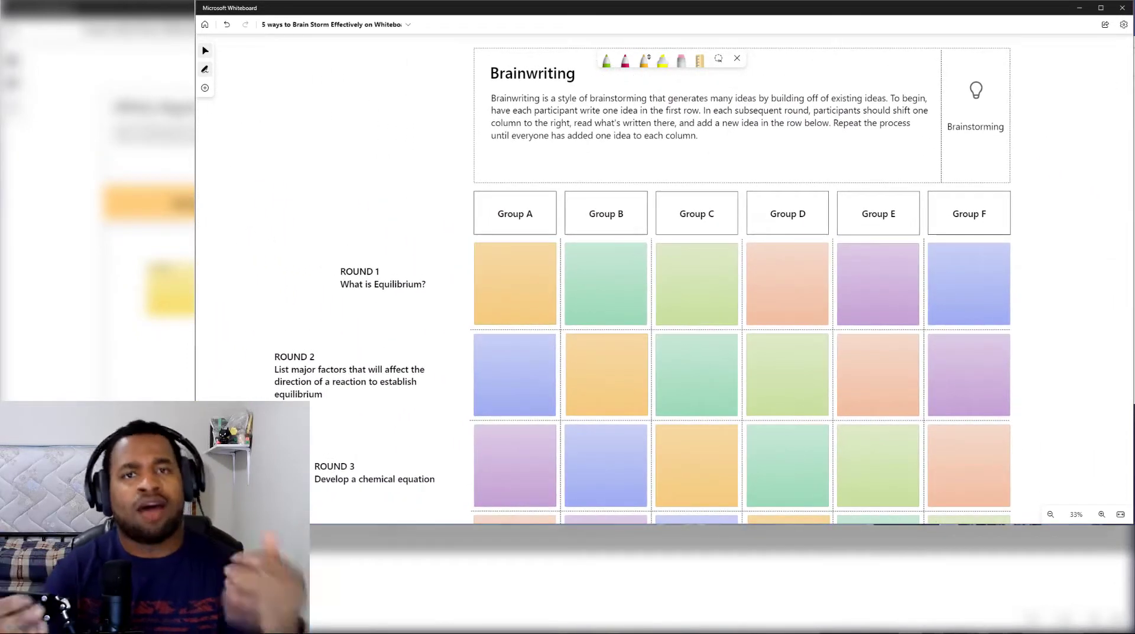
scroll(424, 504, down, 6)
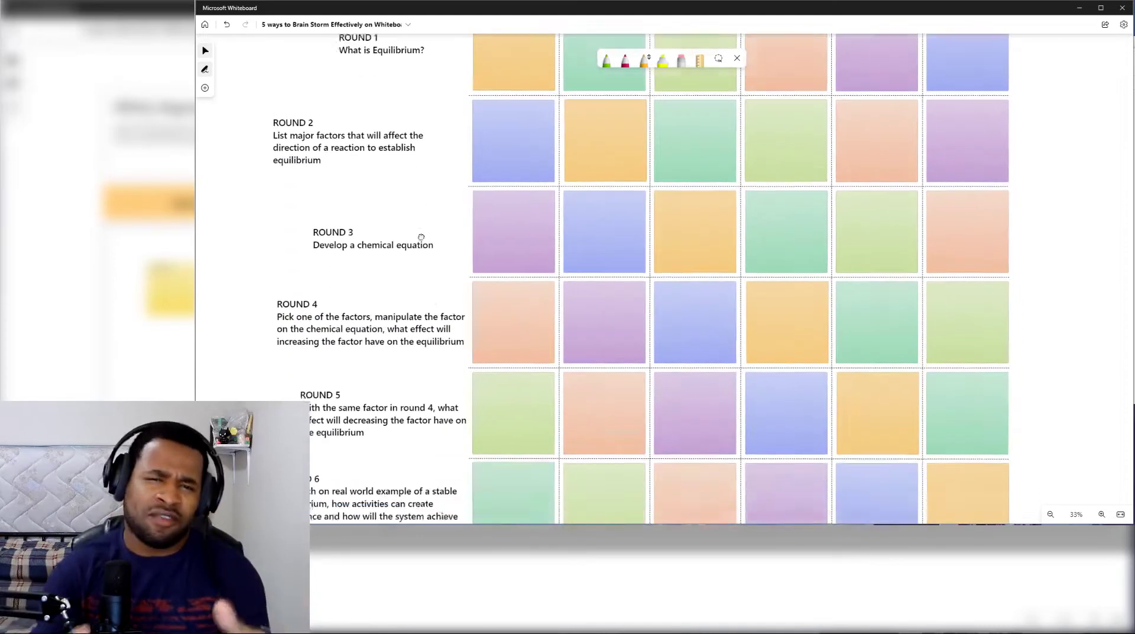
drag(428, 504, 208, 254)
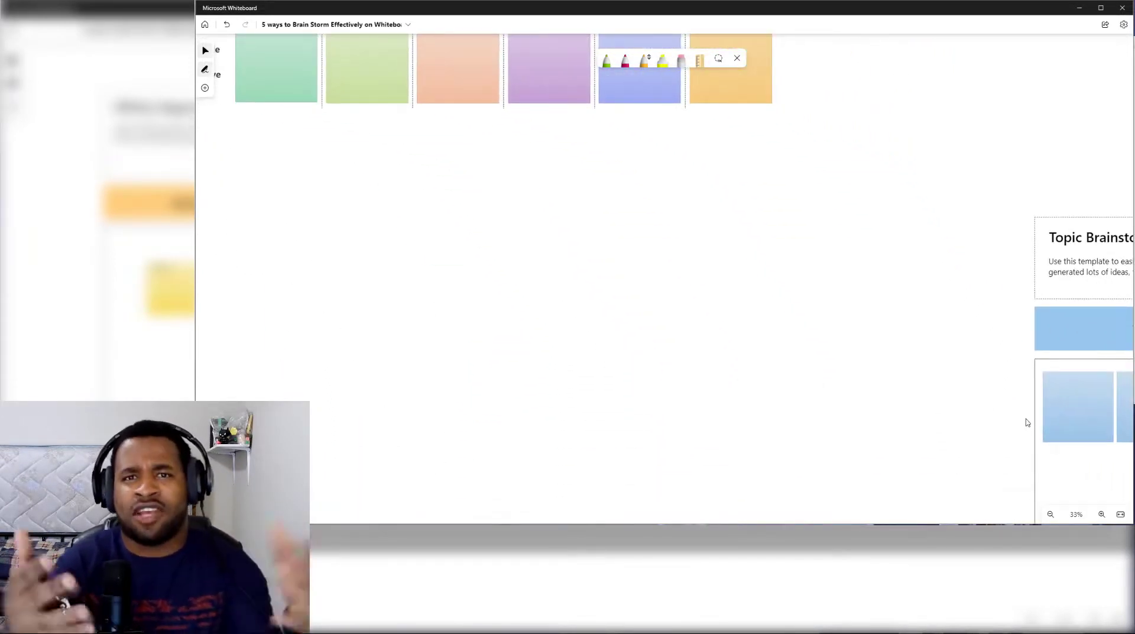
drag(1027, 421, 196, 293)
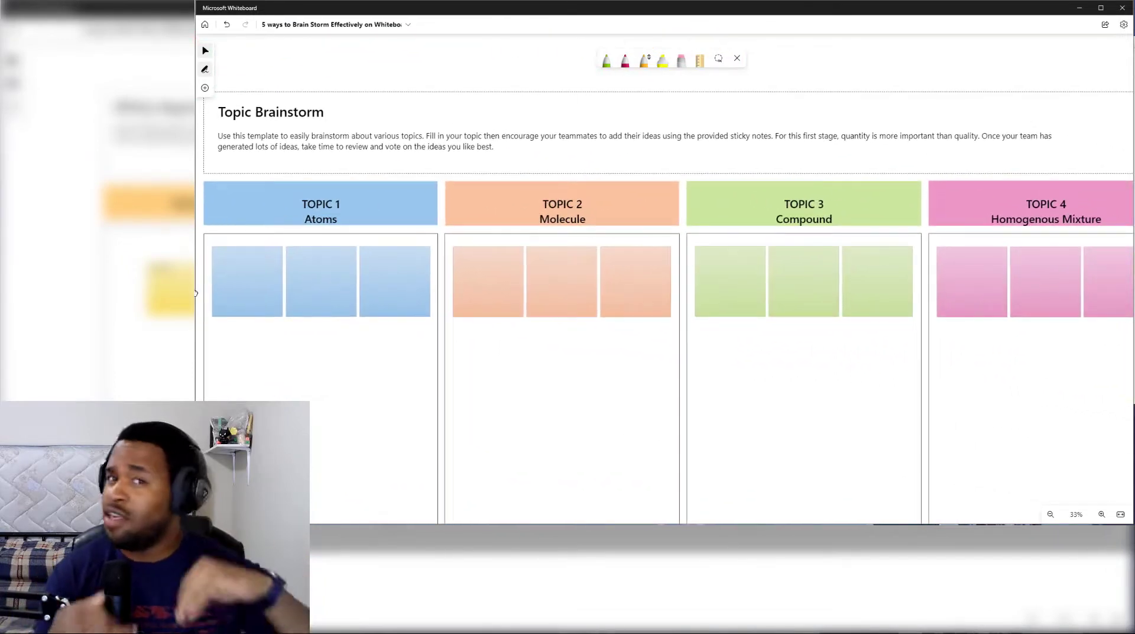
scroll(588, 317, down, 3)
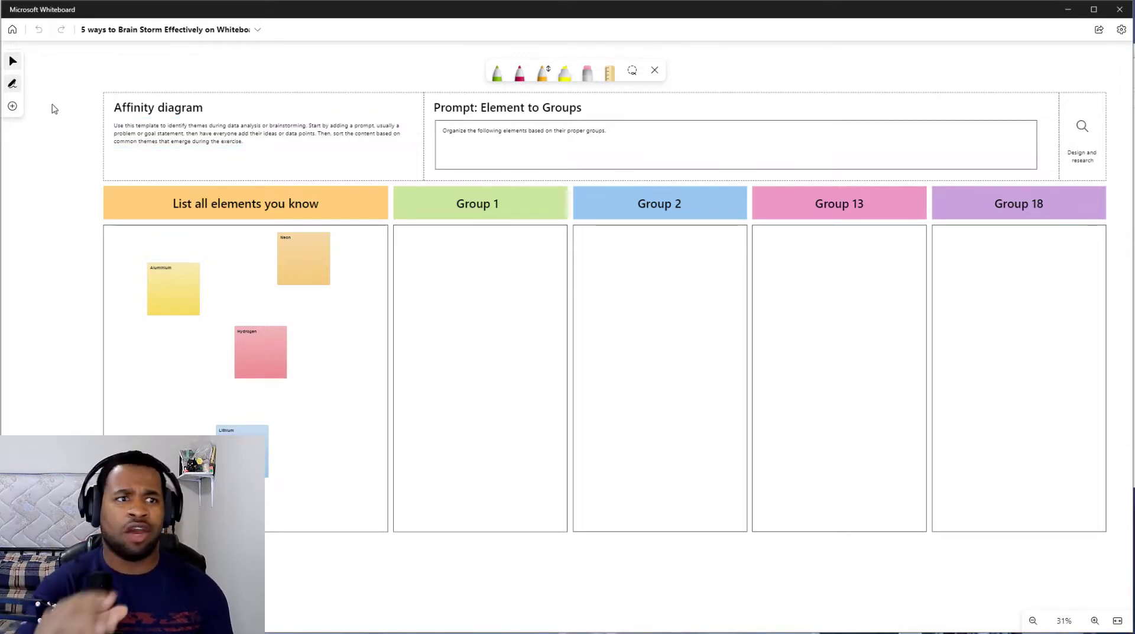
- Browse the Brainstorming template category to locate the Affinity diagram template, and close the template list
click(13, 108)
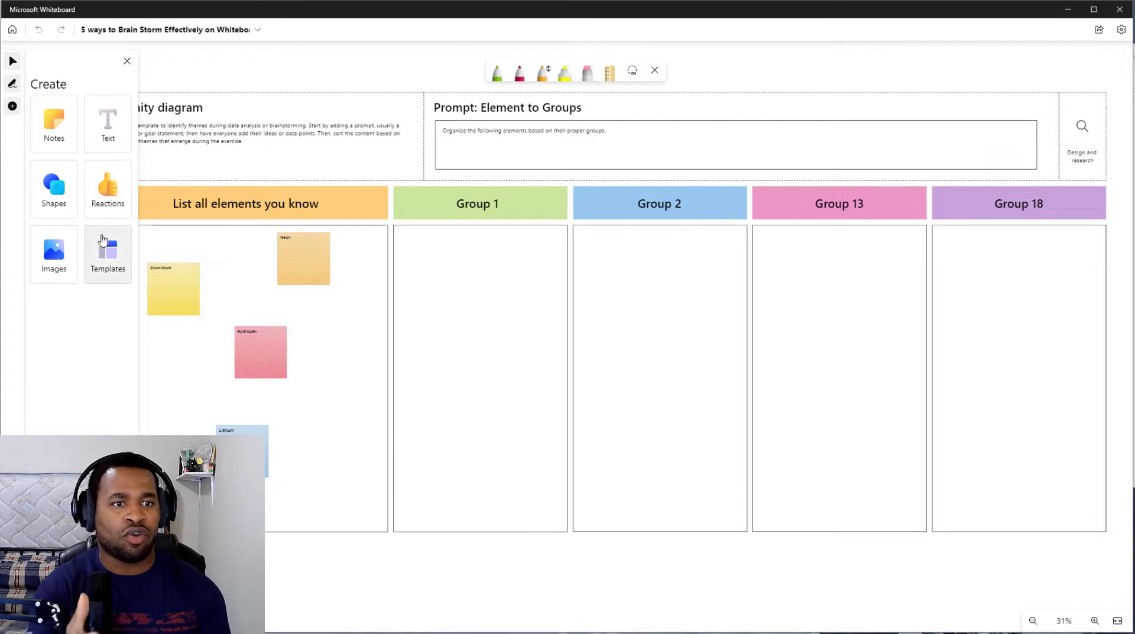
click(104, 245)
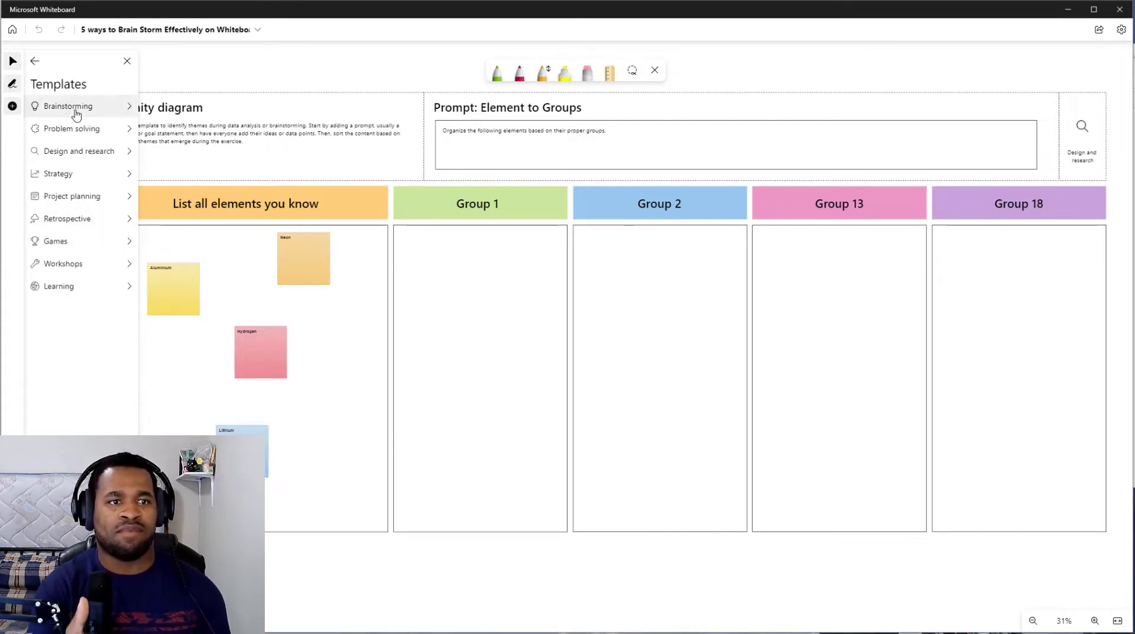
click(128, 107)
mouse_move(89, 137)
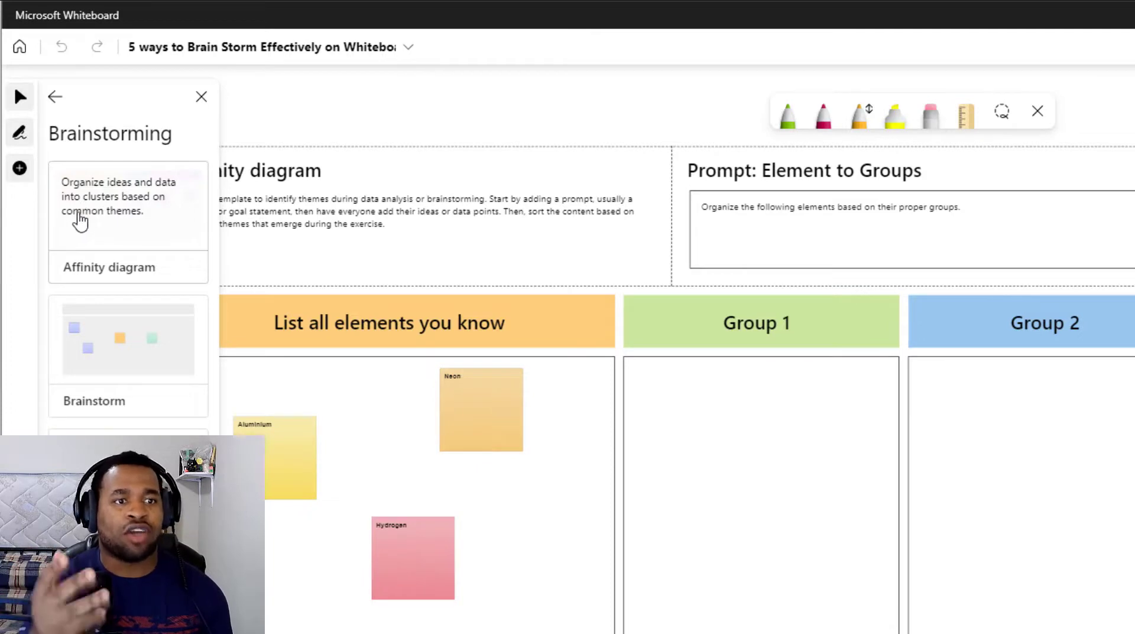
click(202, 97)
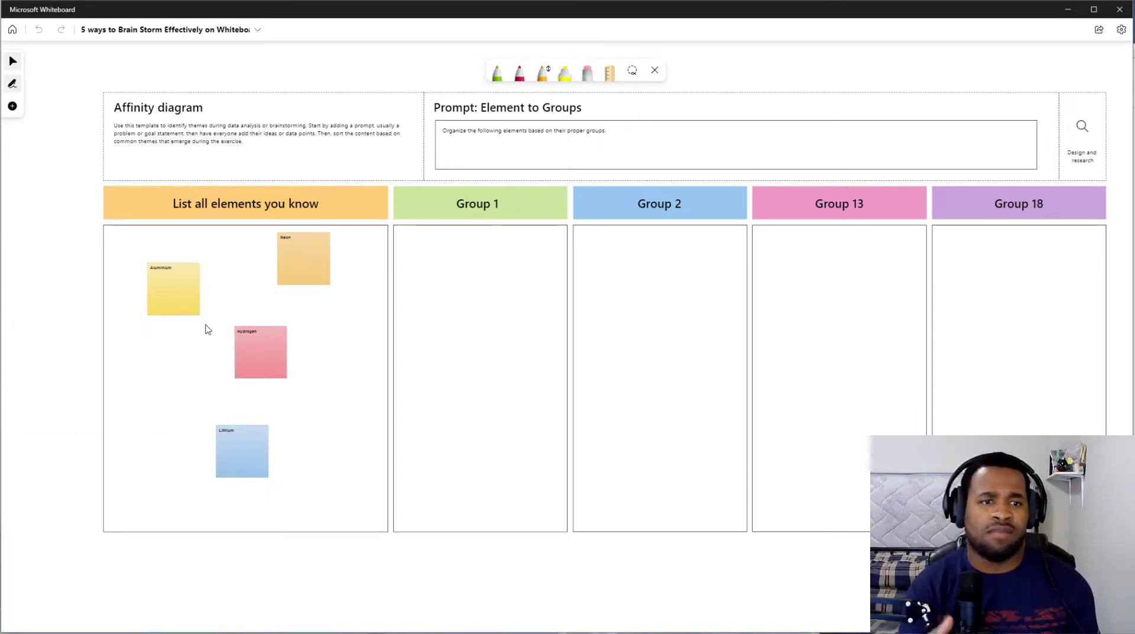
- Add a yellow sticky note reading "Oxygen" to the "List all elements you know" column of the Affinity diagram
right_click(166, 376)
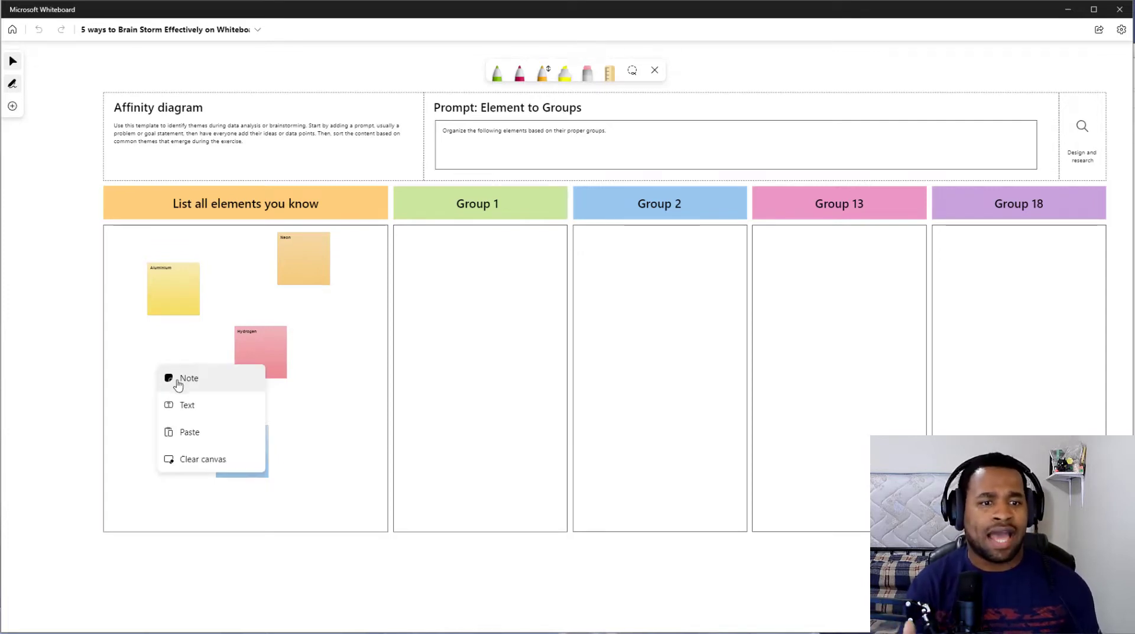
click(181, 380)
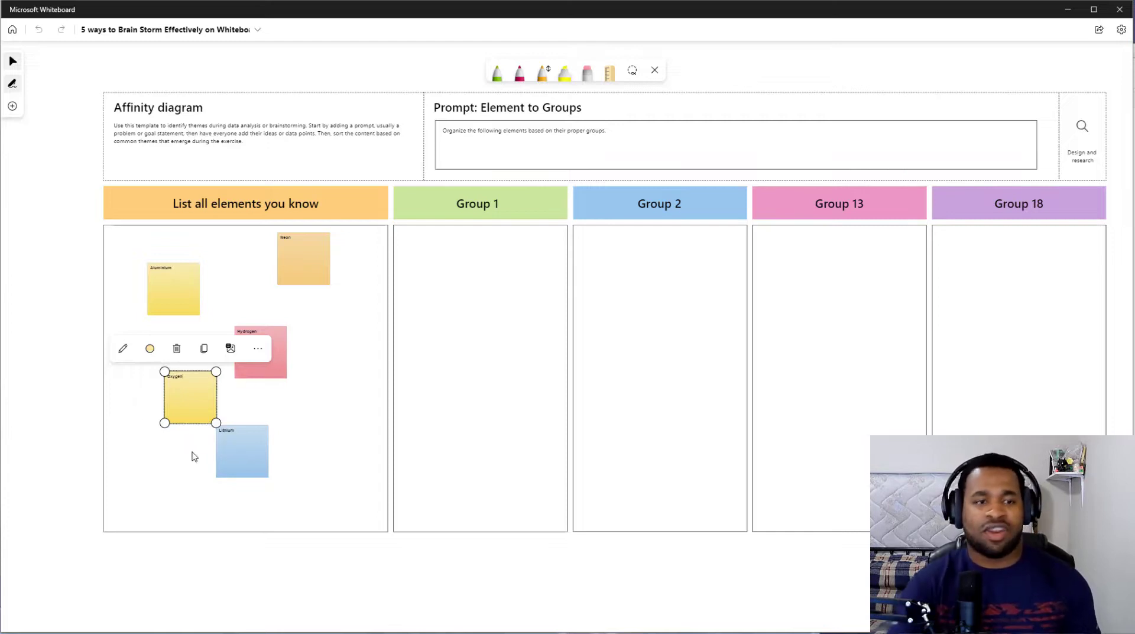
click(312, 445)
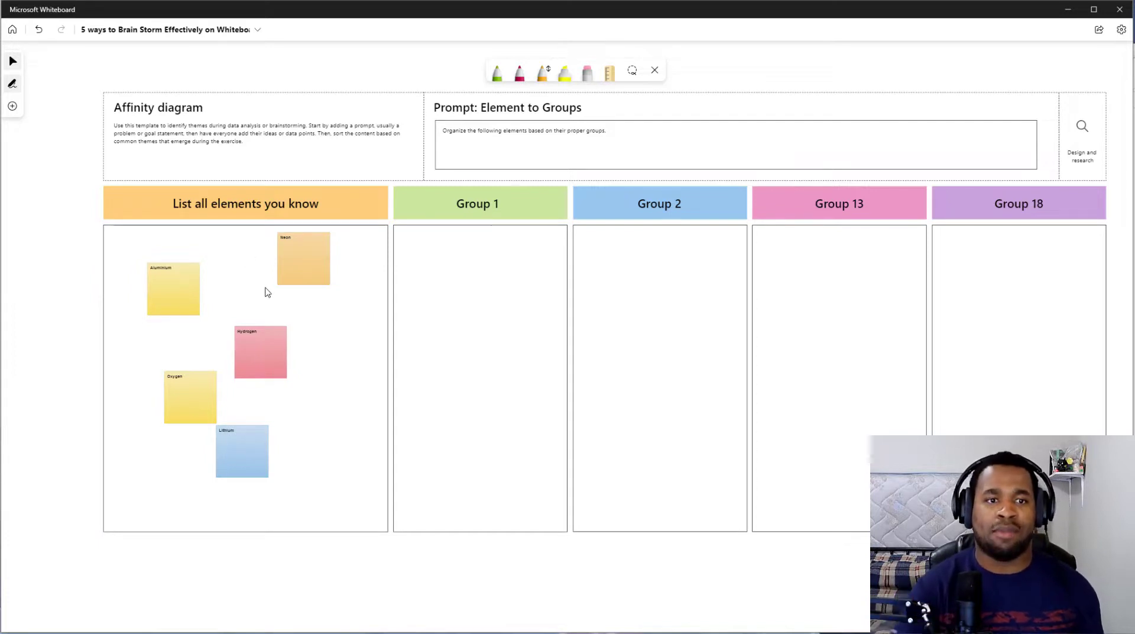
- Sort the Hydrogen and Lithium notes into the Group 1 column and the Aluminium note into Group 13
click(172, 299)
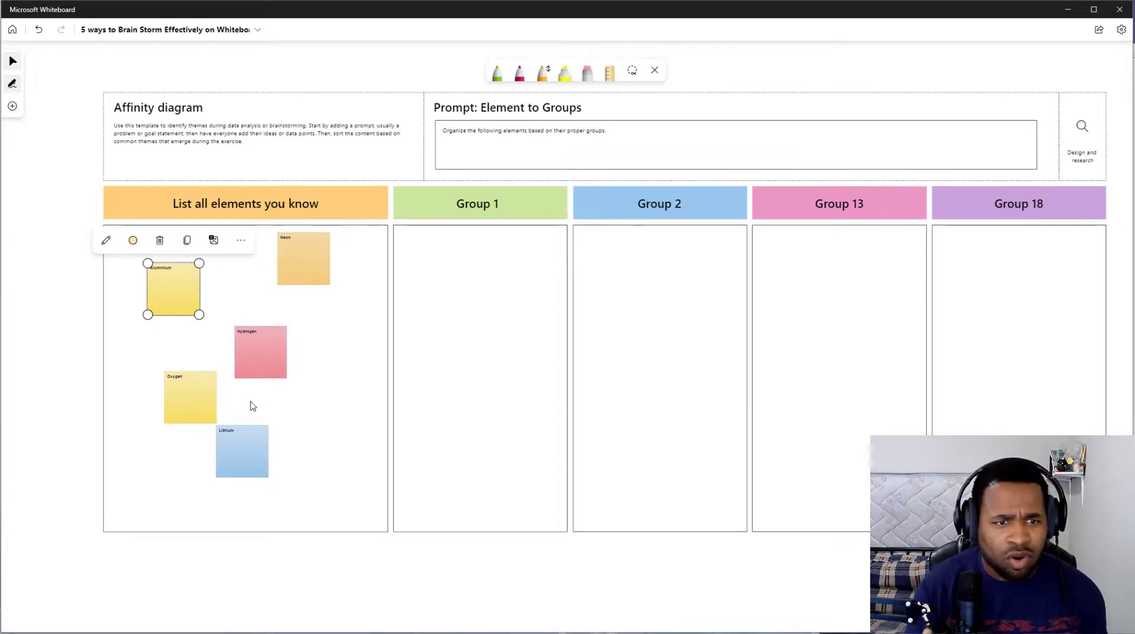
click(255, 356)
drag(255, 355, 475, 282)
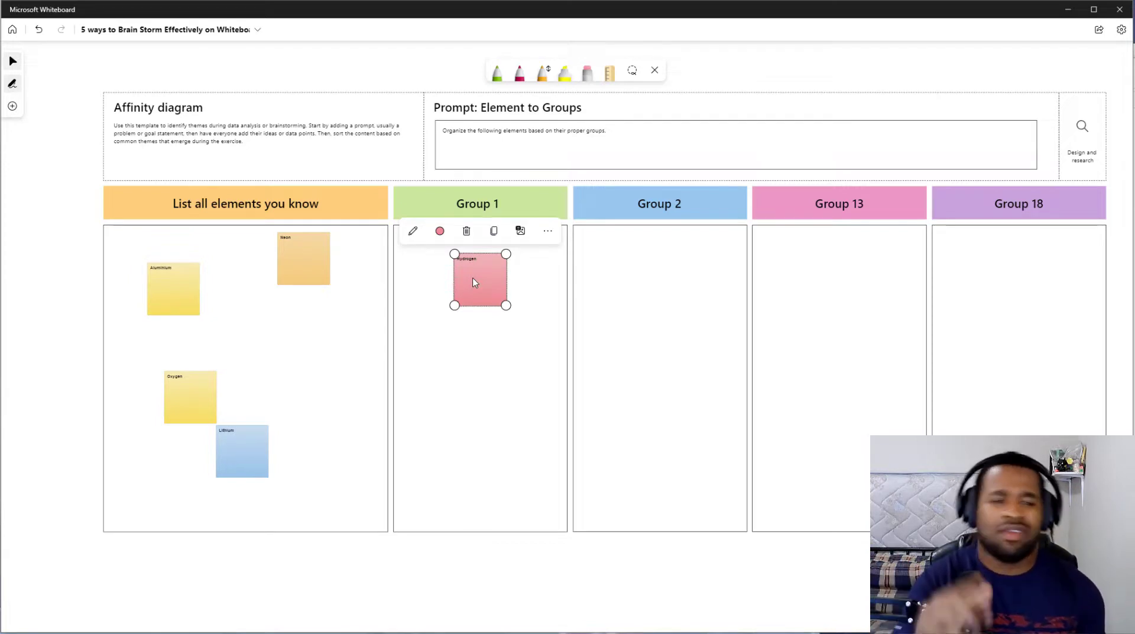
click(232, 452)
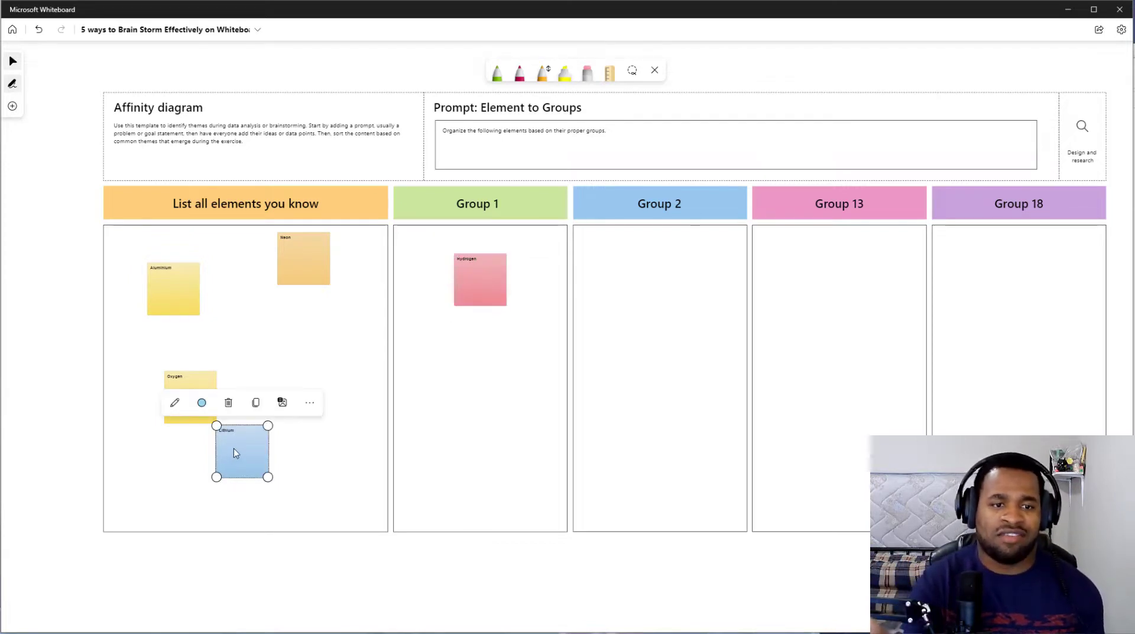
drag(233, 448, 486, 359)
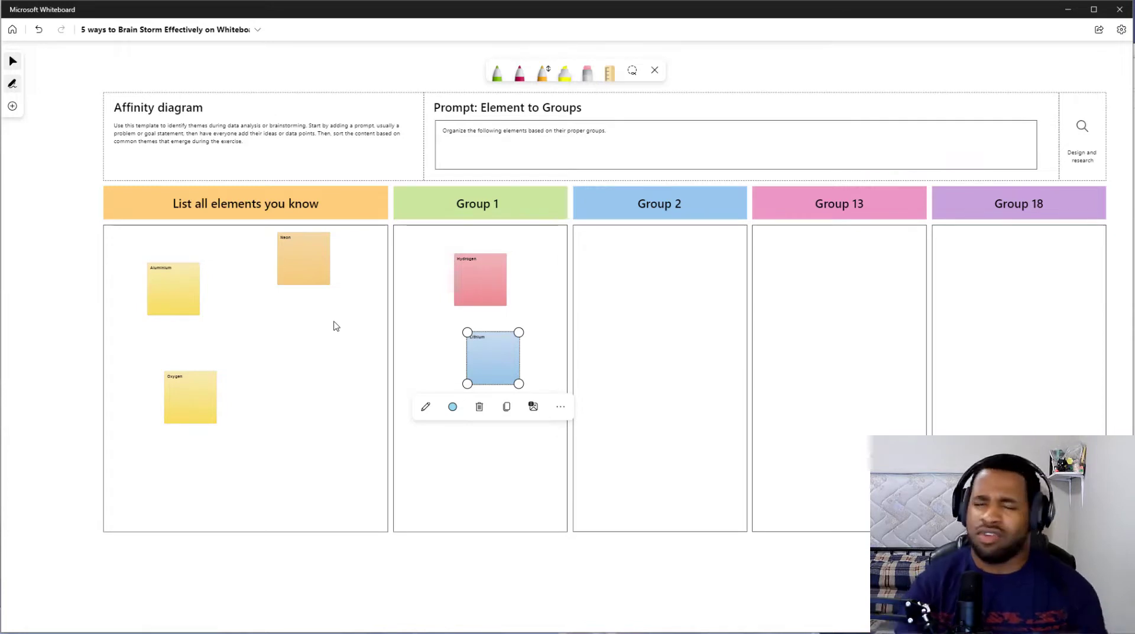
click(161, 287)
drag(162, 286, 884, 278)
- Move the Neon note into the Group 18 column and shift the Oxygen note slightly to the right within the elements list
click(289, 254)
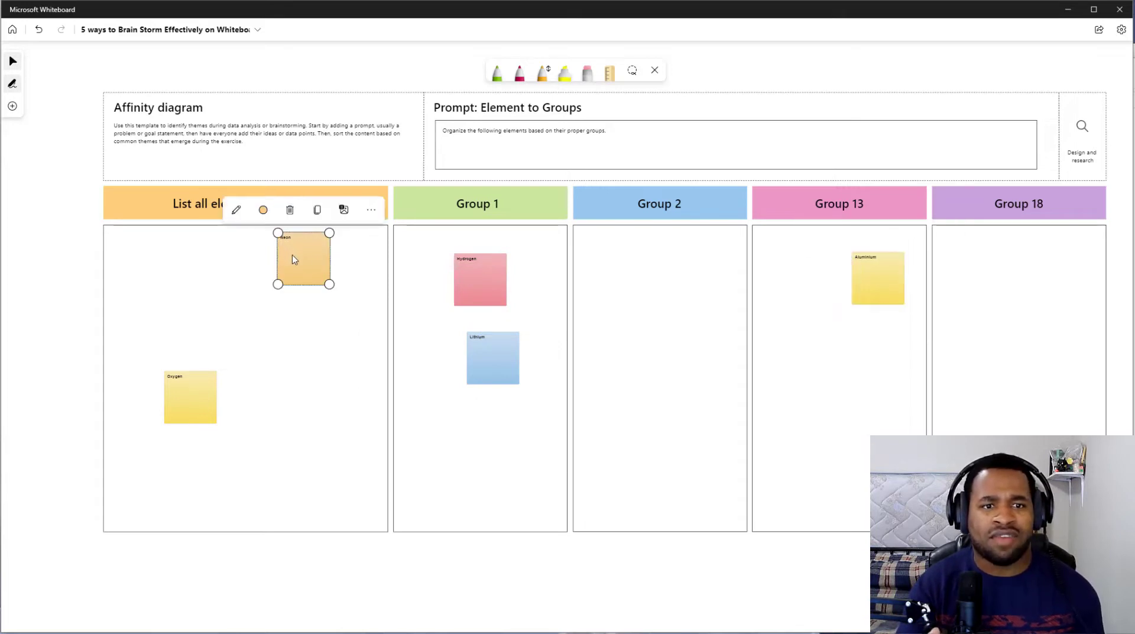
drag(293, 254, 1029, 286)
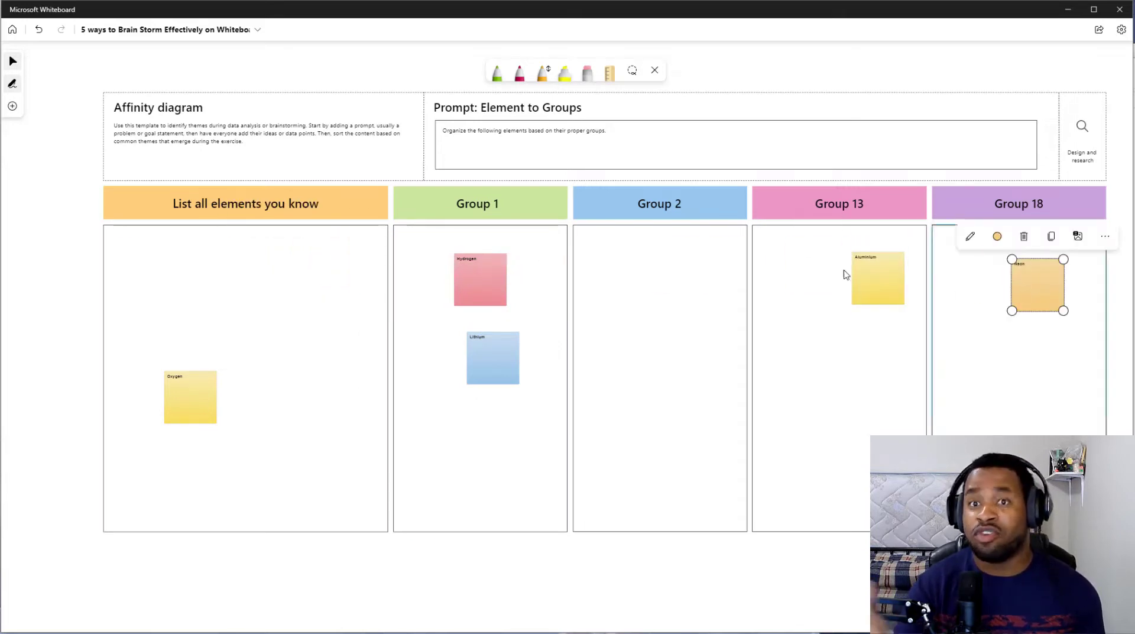
click(204, 397)
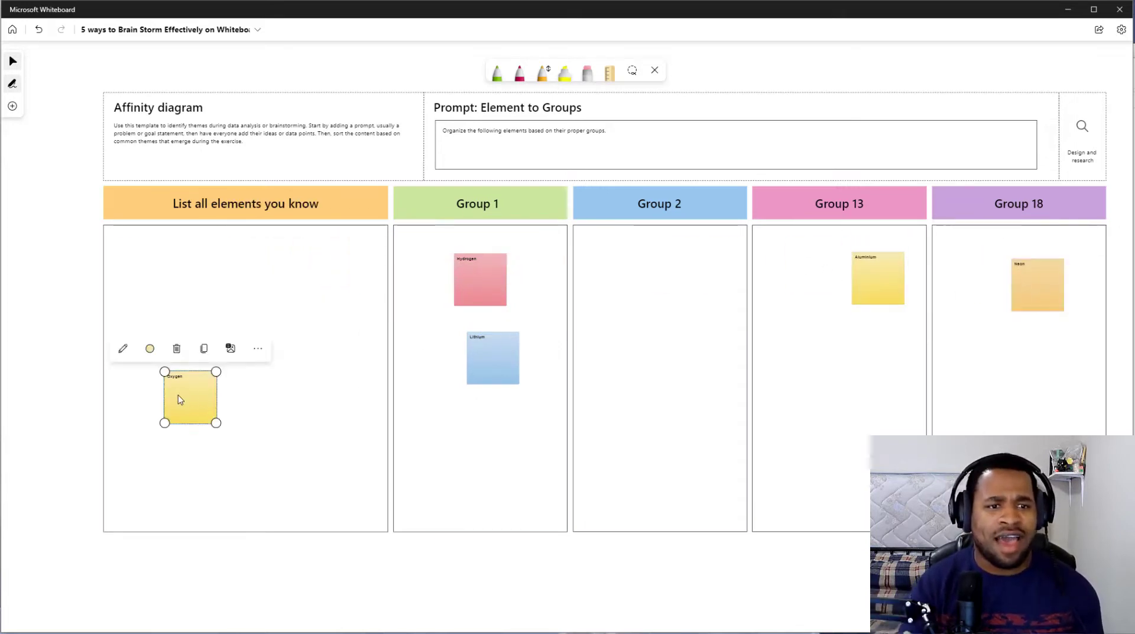
drag(179, 401, 223, 396)
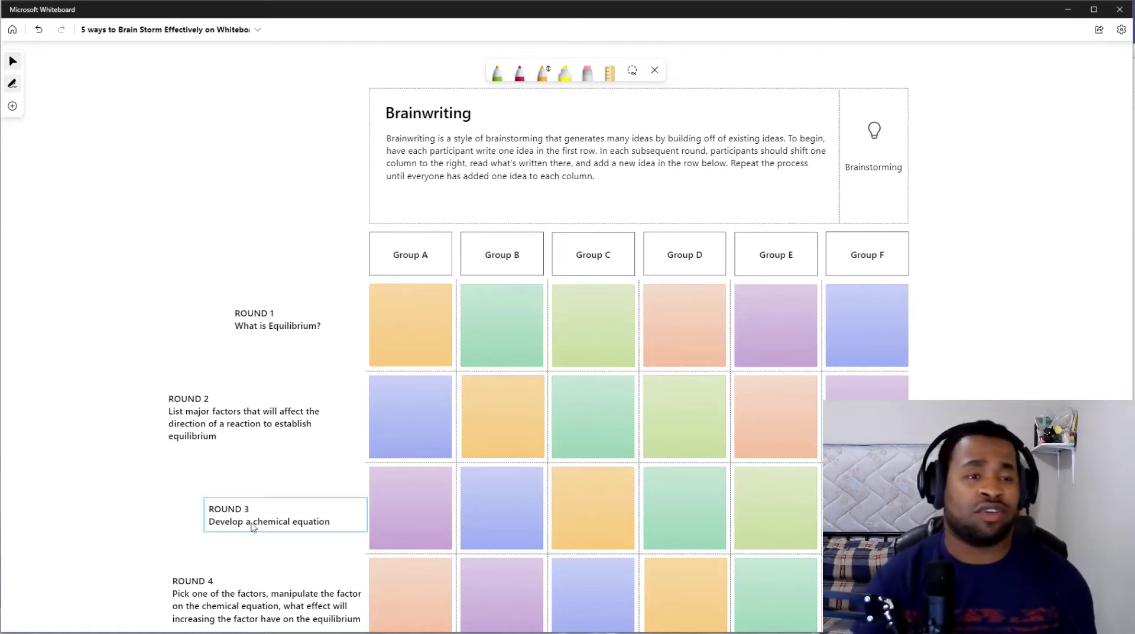
- View where the Brainwriting template is listed among the Brainstorming templates, and close the list
click(12, 107)
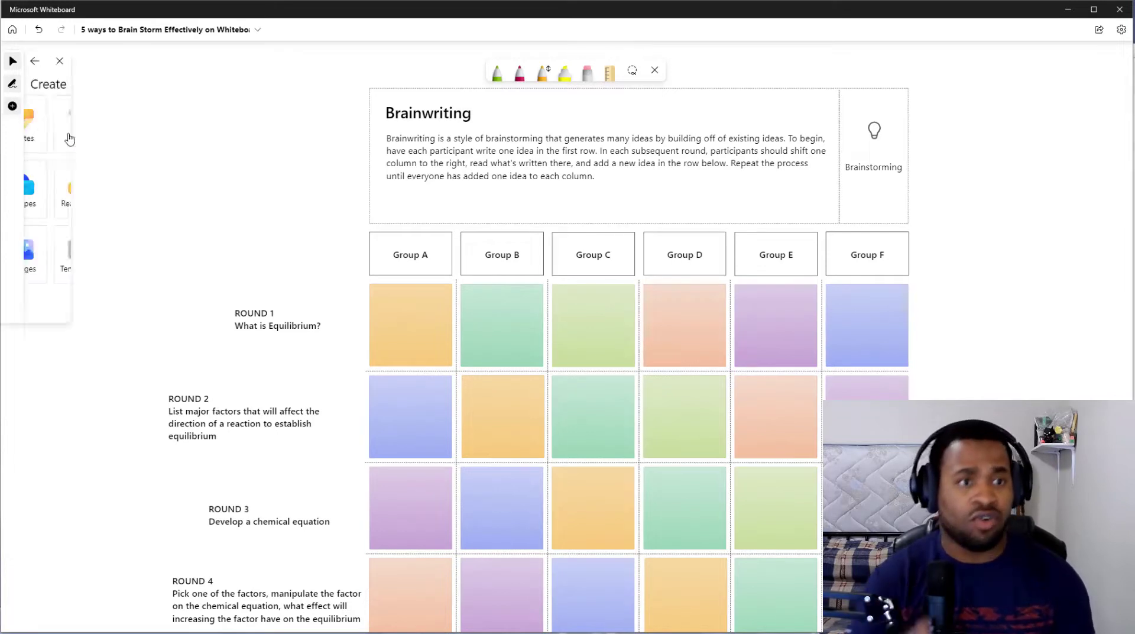
click(114, 247)
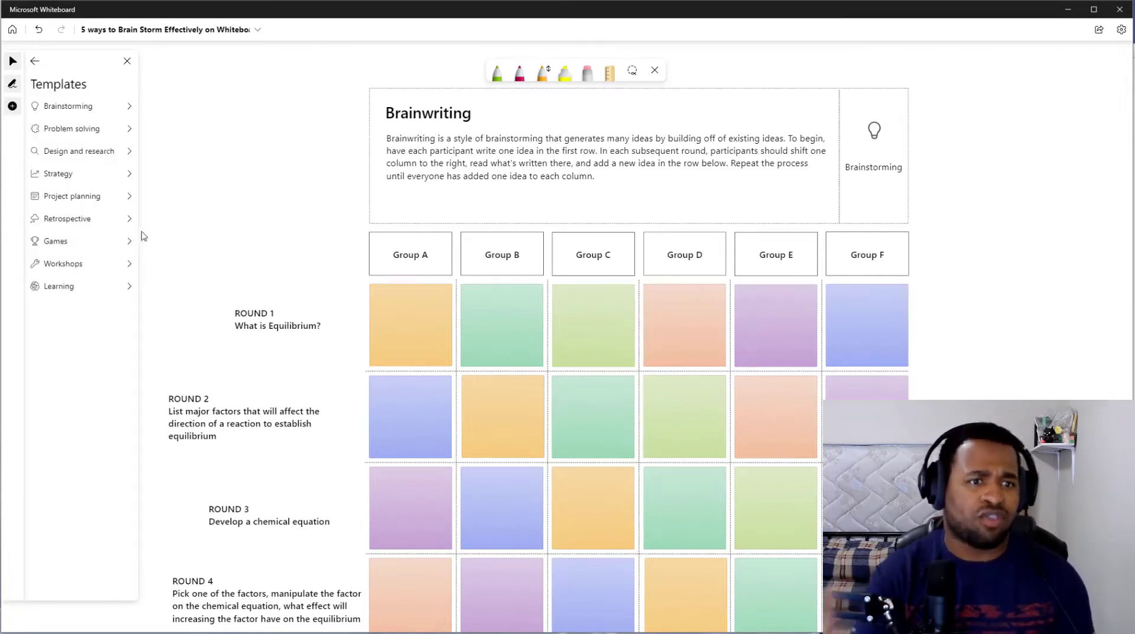
click(114, 107)
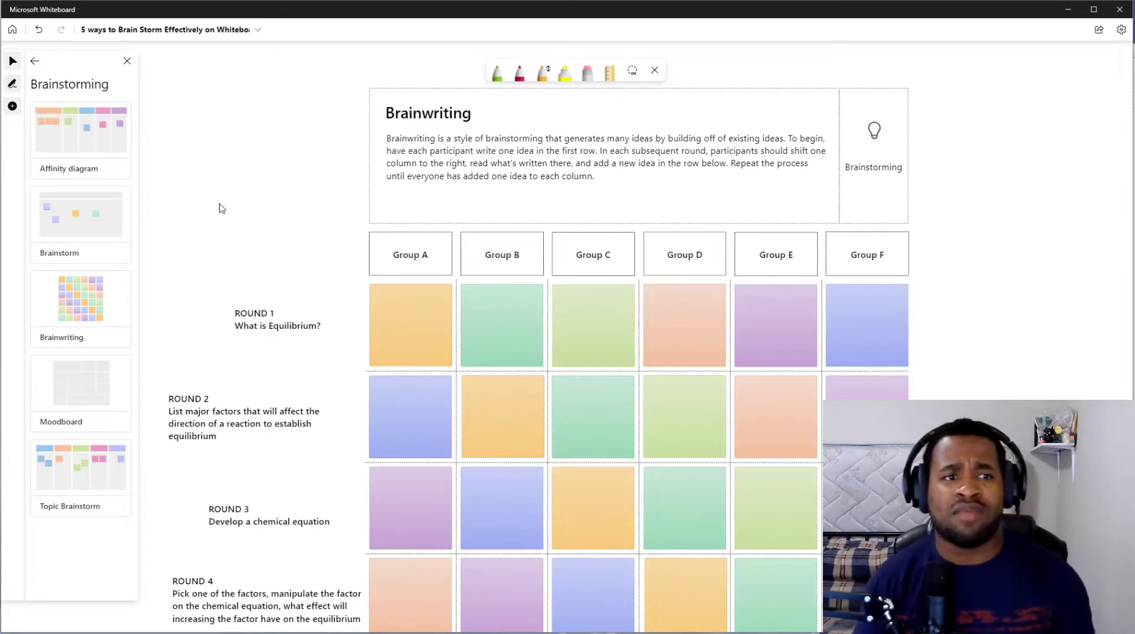
click(127, 60)
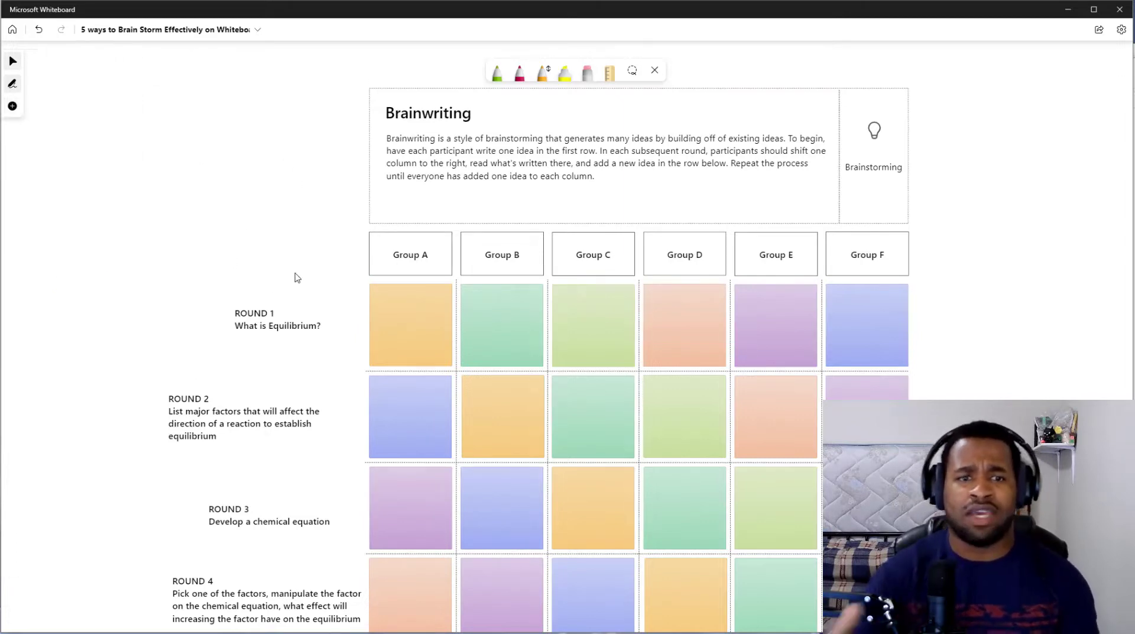
- Examine the Brainwriting grid for Groups A to F, including the prompts for Rounds 1 to 6 and the reactions available on a note
scroll(638, 355, down, 1)
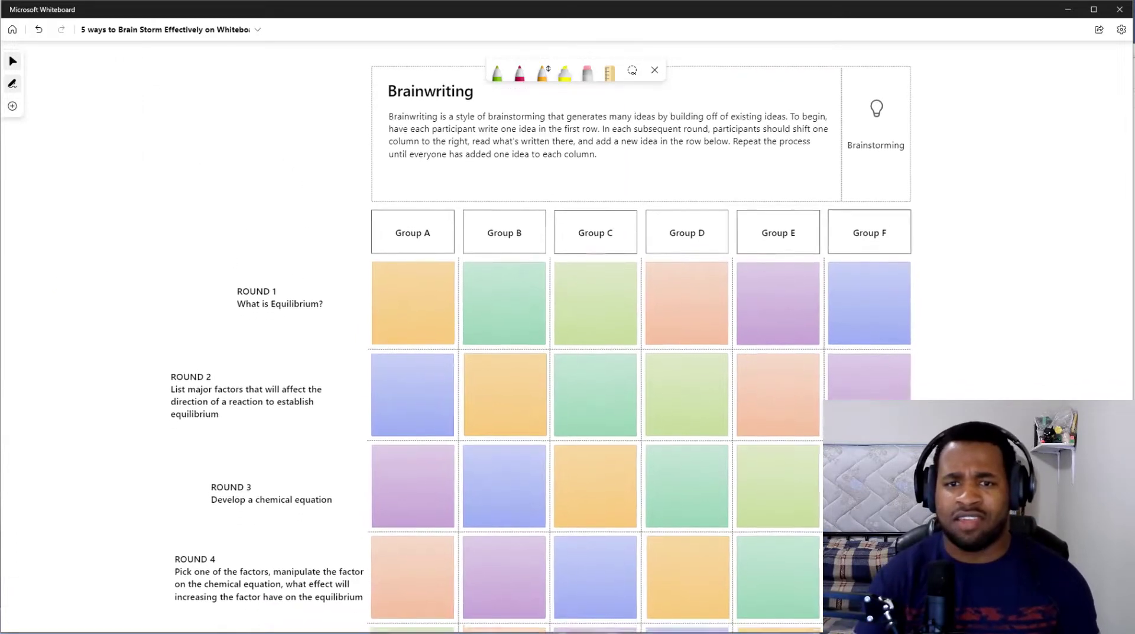
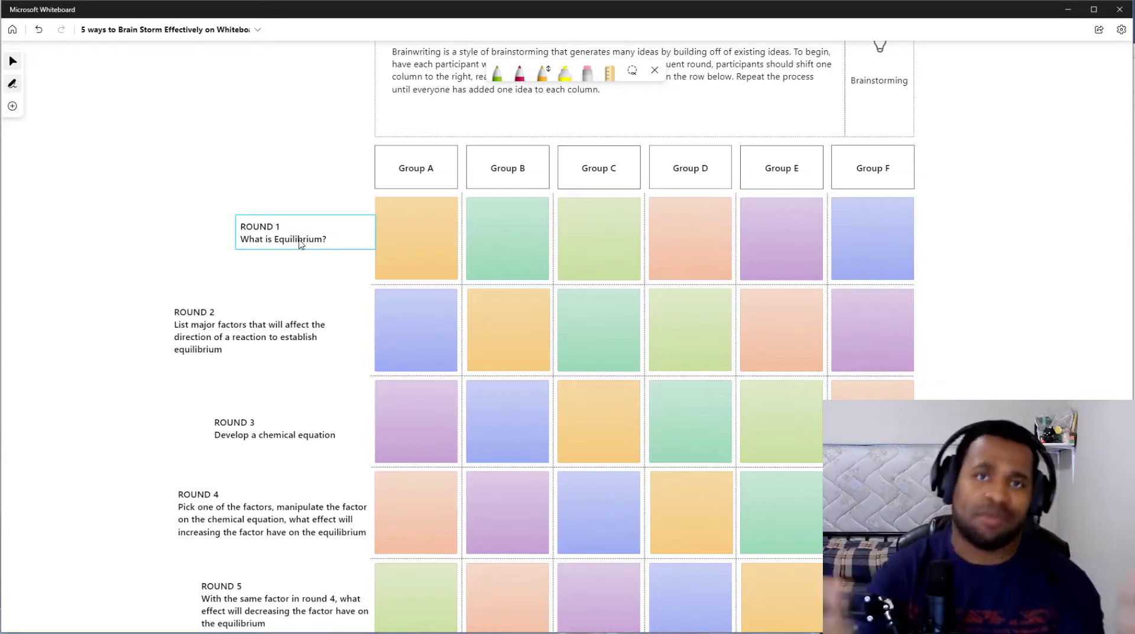
click(418, 248)
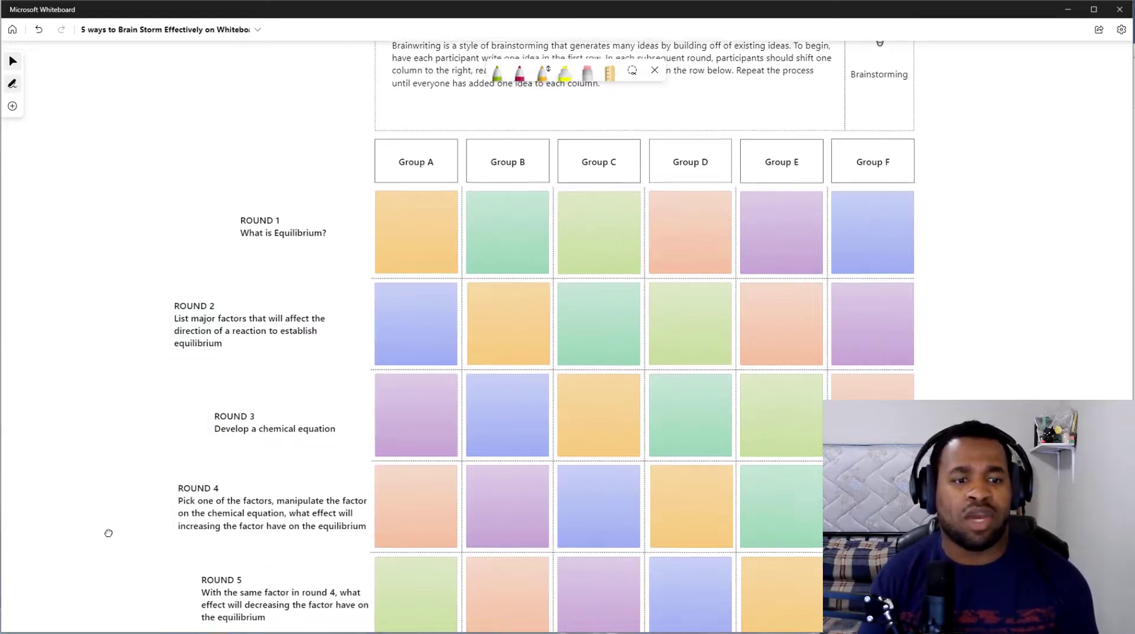
drag(109, 533, 115, 450)
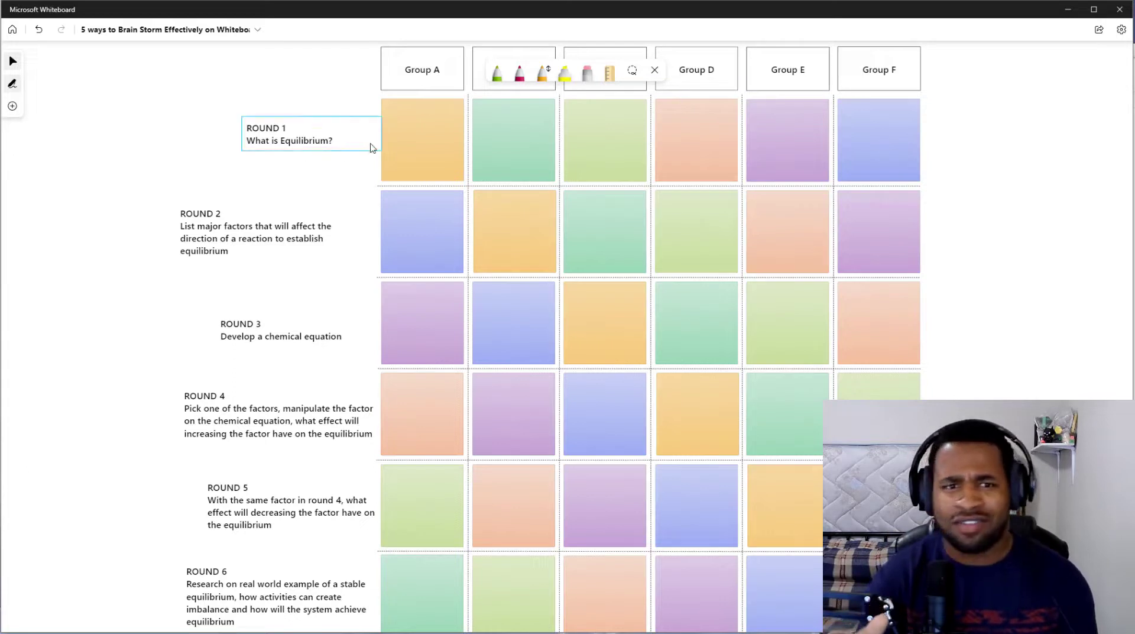
mouse_move(396, 173)
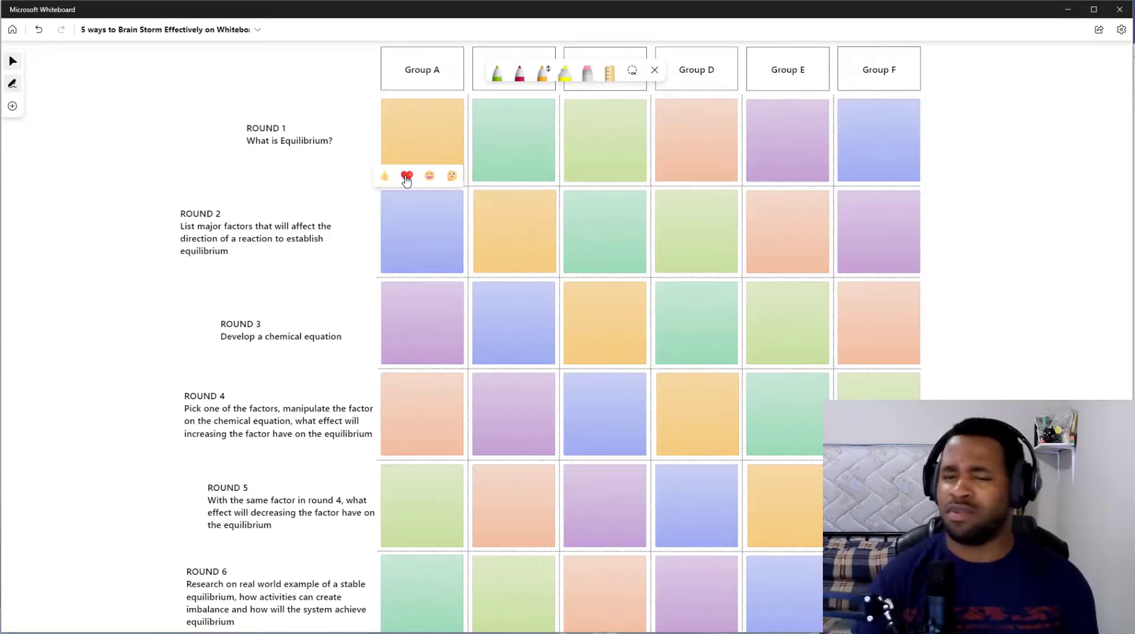
click(453, 177)
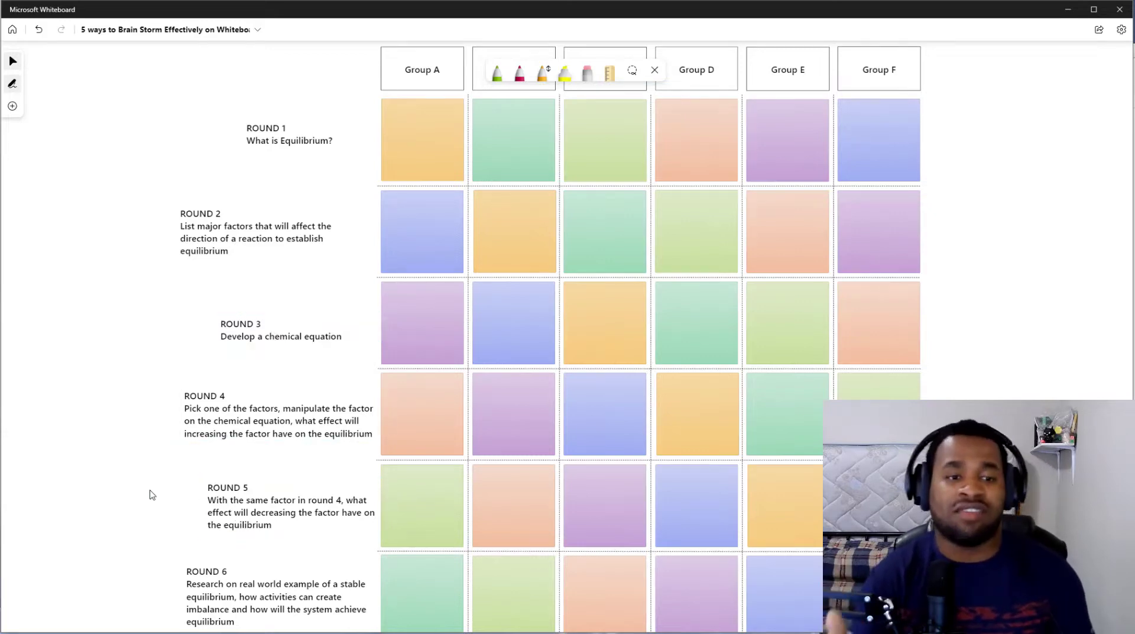
drag(152, 494, 160, 409)
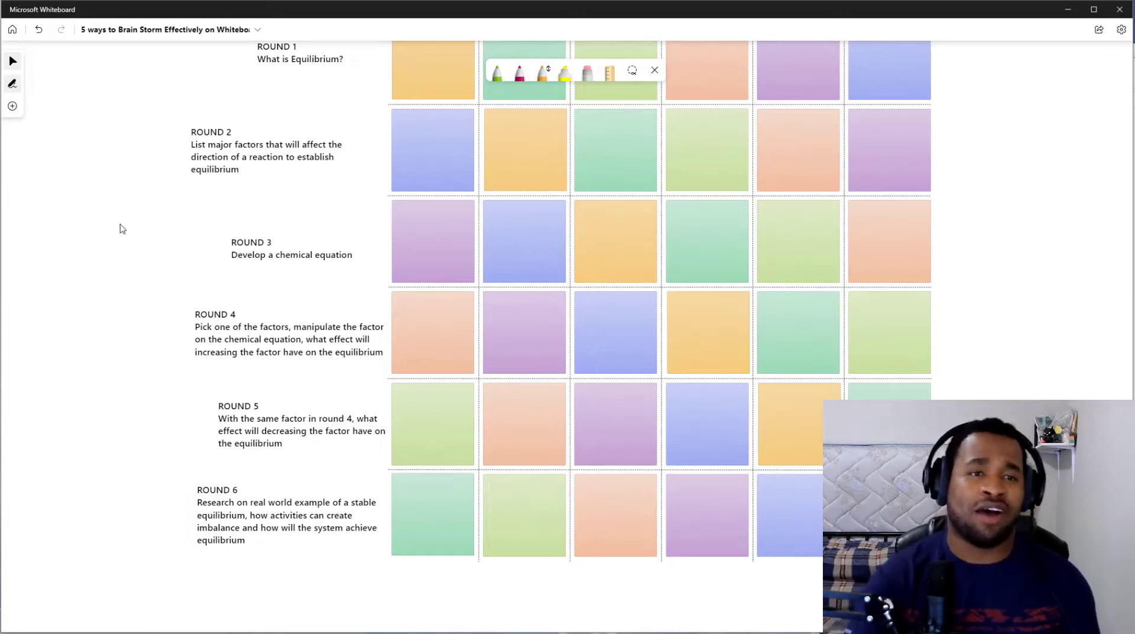
drag(119, 223, 121, 431)
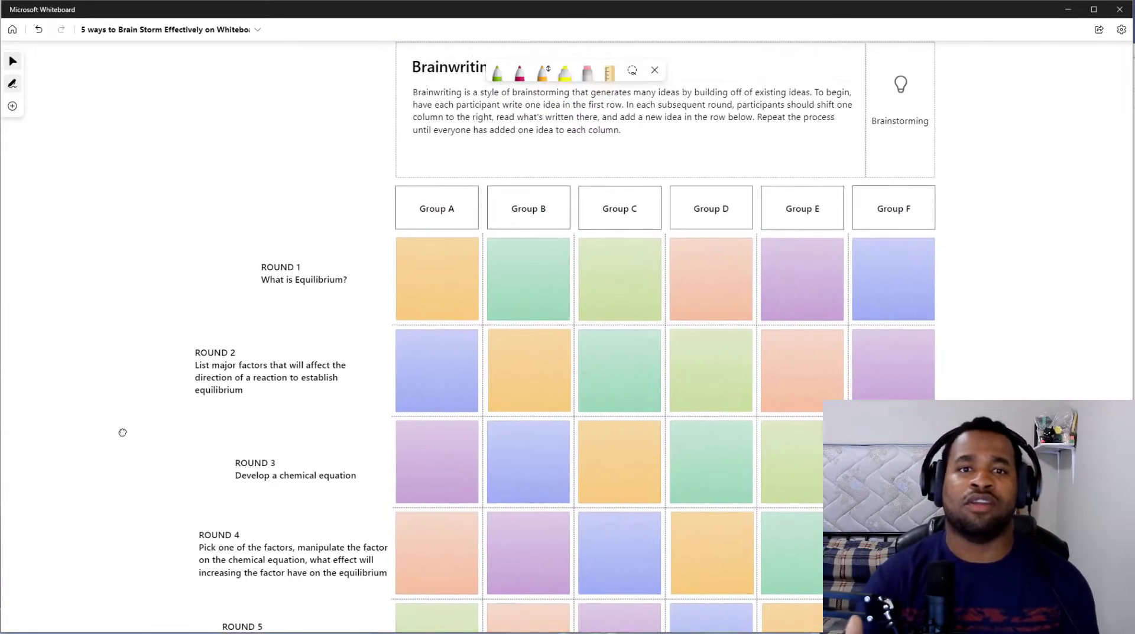
drag(299, 147, 292, 214)
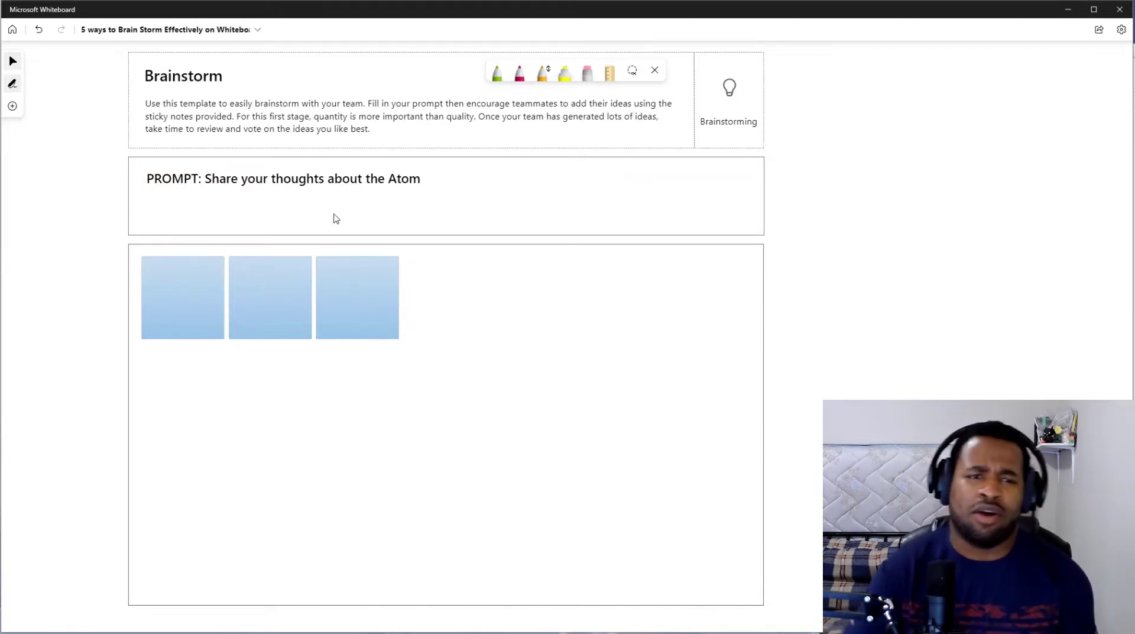
- Write "Small" on the first blue sticky note and "proton" on the second under the Atom prompt
click(180, 293)
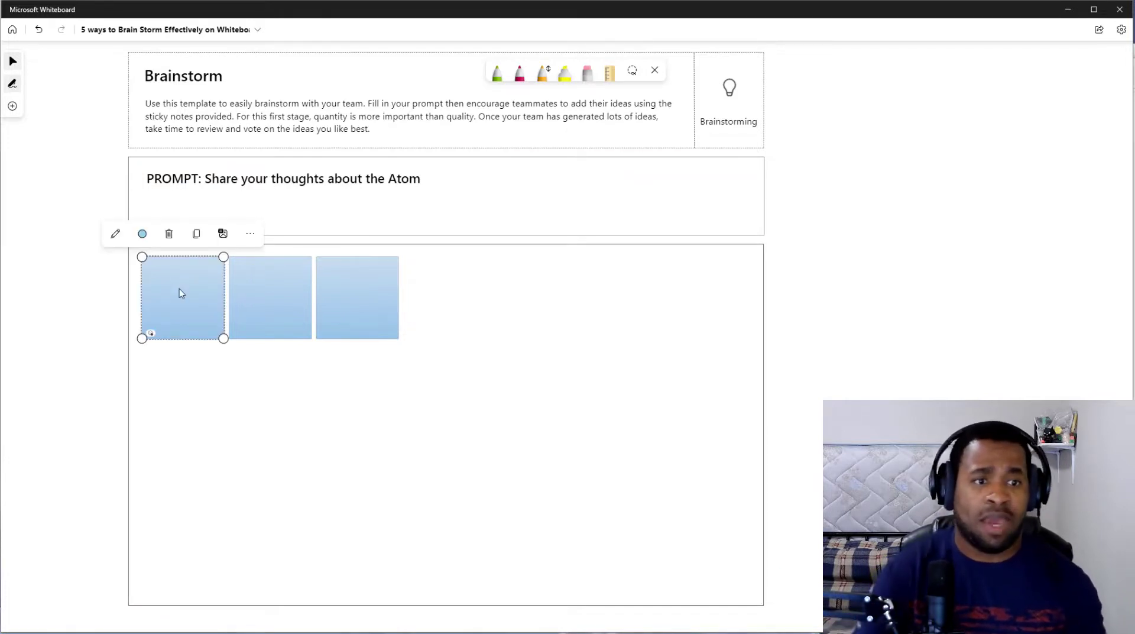
click(115, 234)
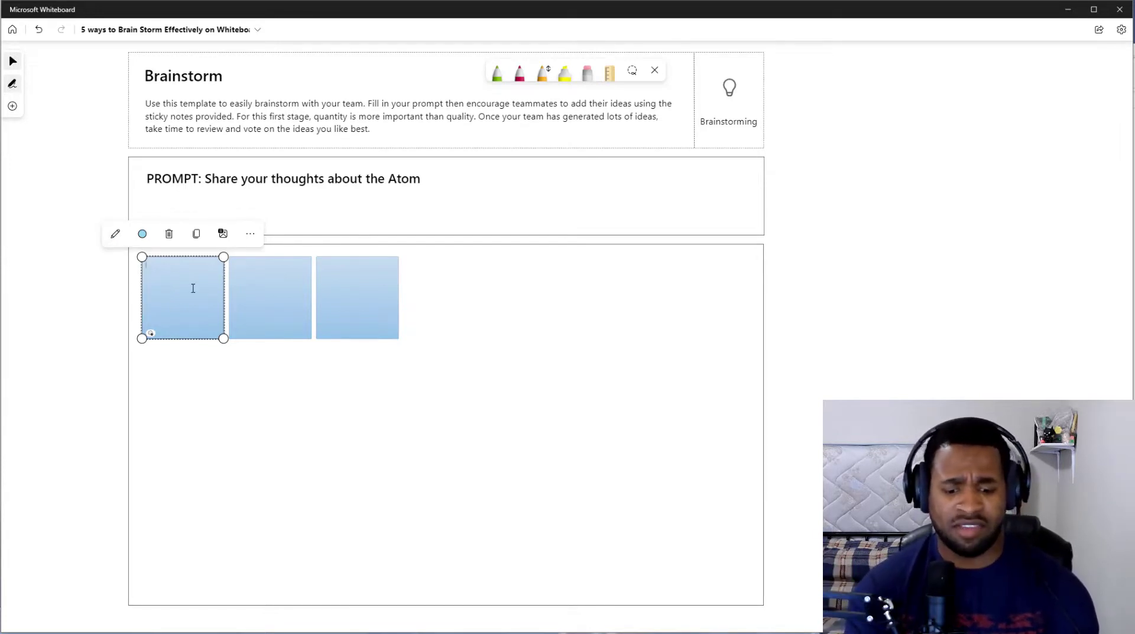
text(Small)
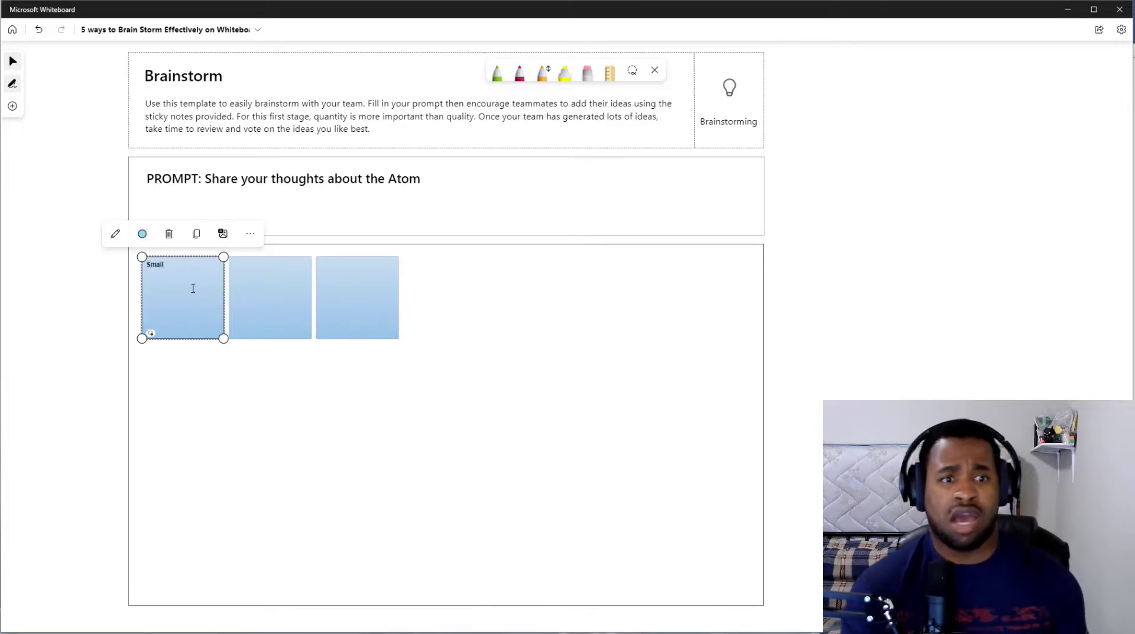
click(279, 294)
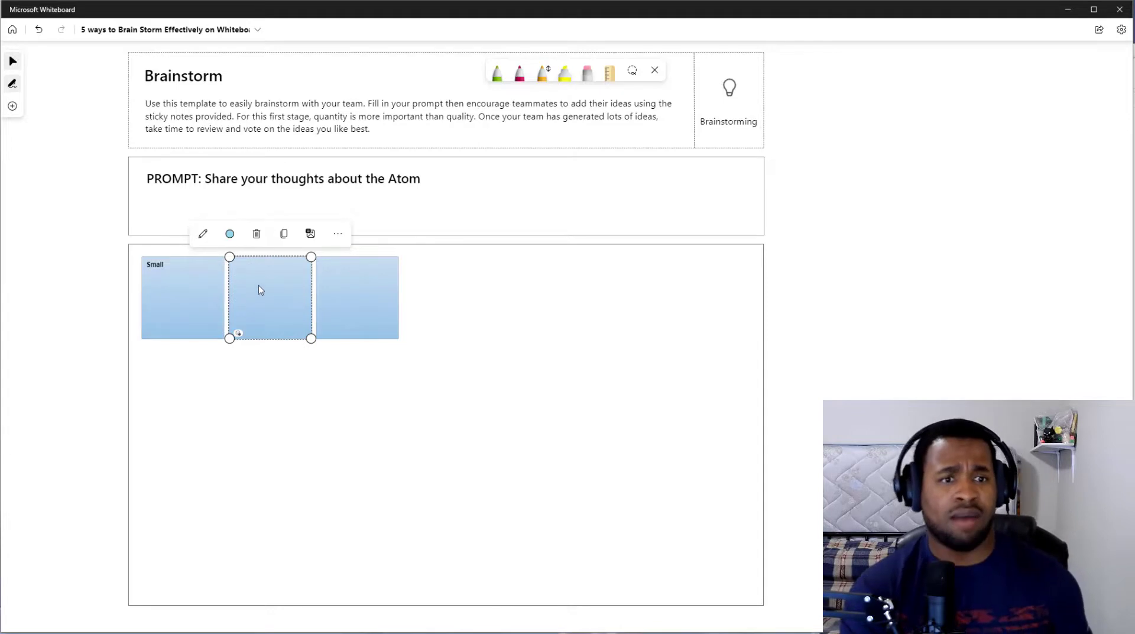
click(203, 234)
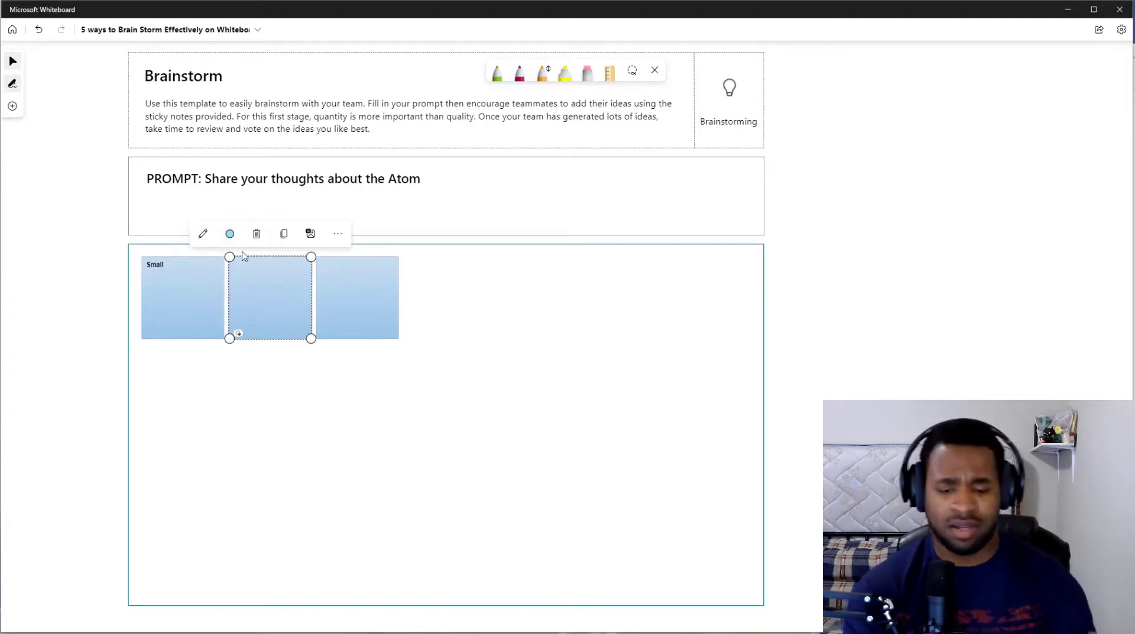
text(proton)
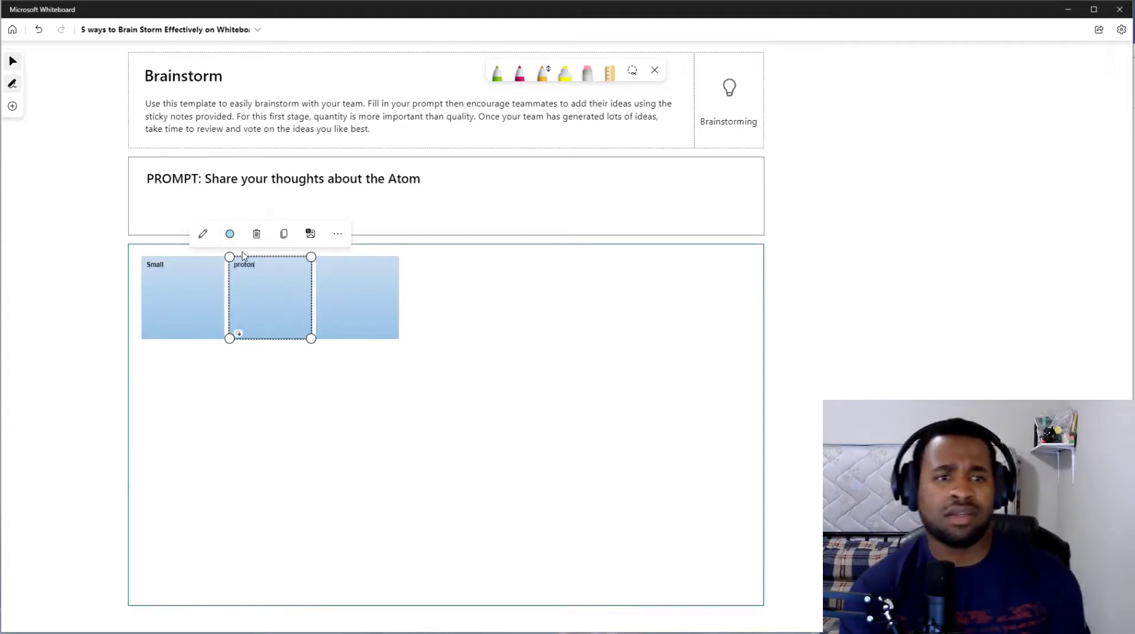
- View the reactions available on the blank third sticky note
click(369, 296)
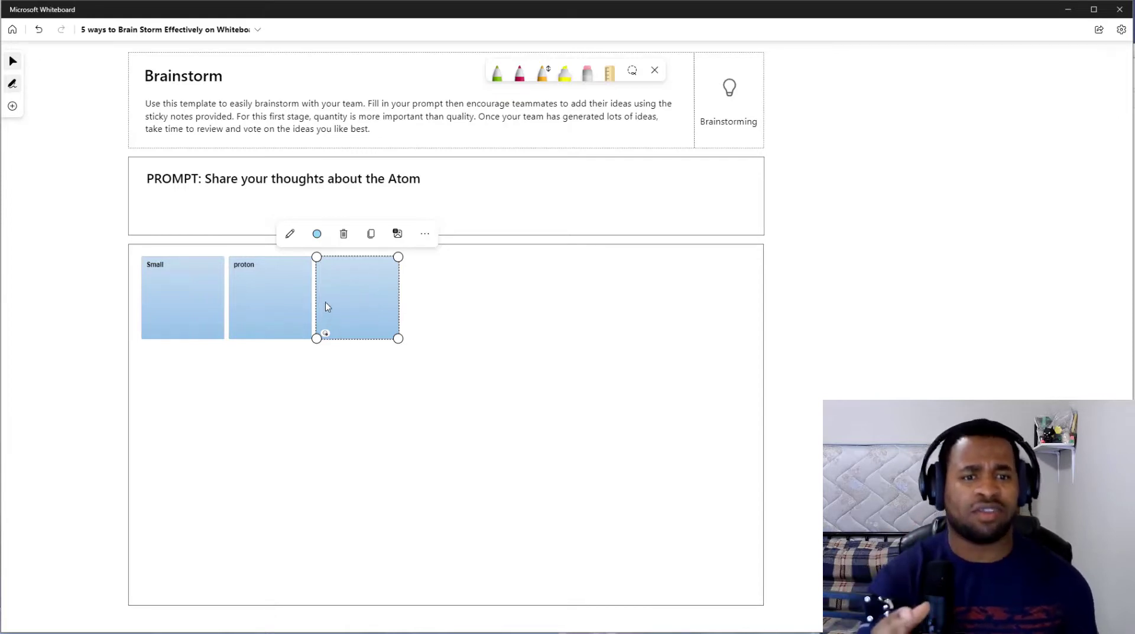
mouse_move(326, 336)
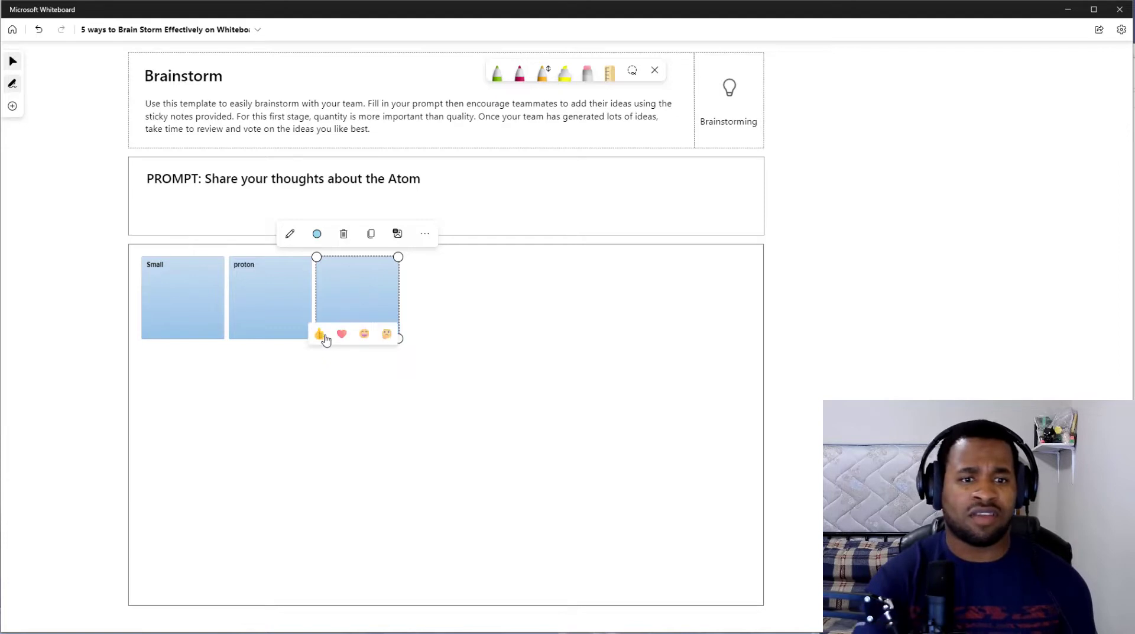
click(386, 335)
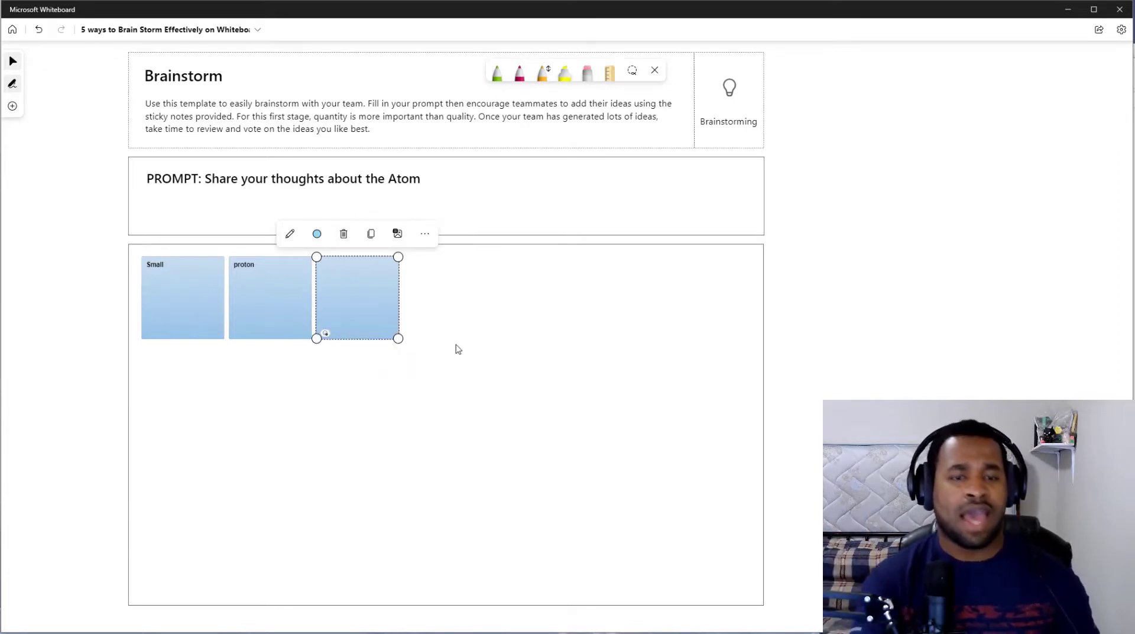
- Paste copies of the blank blue note, placing one beside the third note and two in the lower part of the idea area
key(ctrl+v)
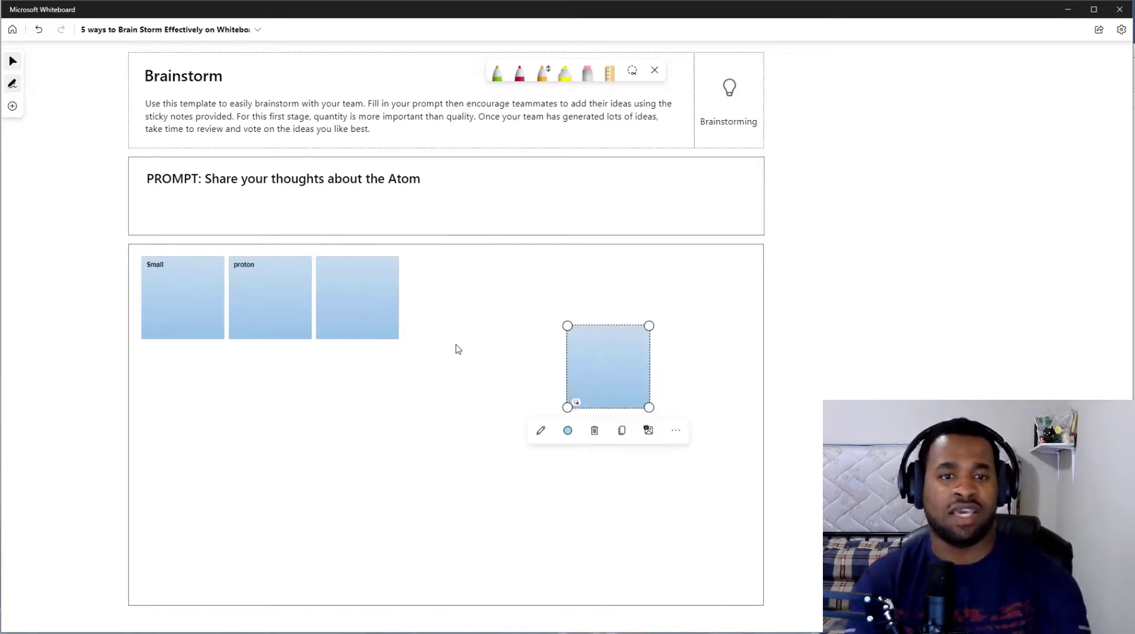
drag(605, 371, 469, 308)
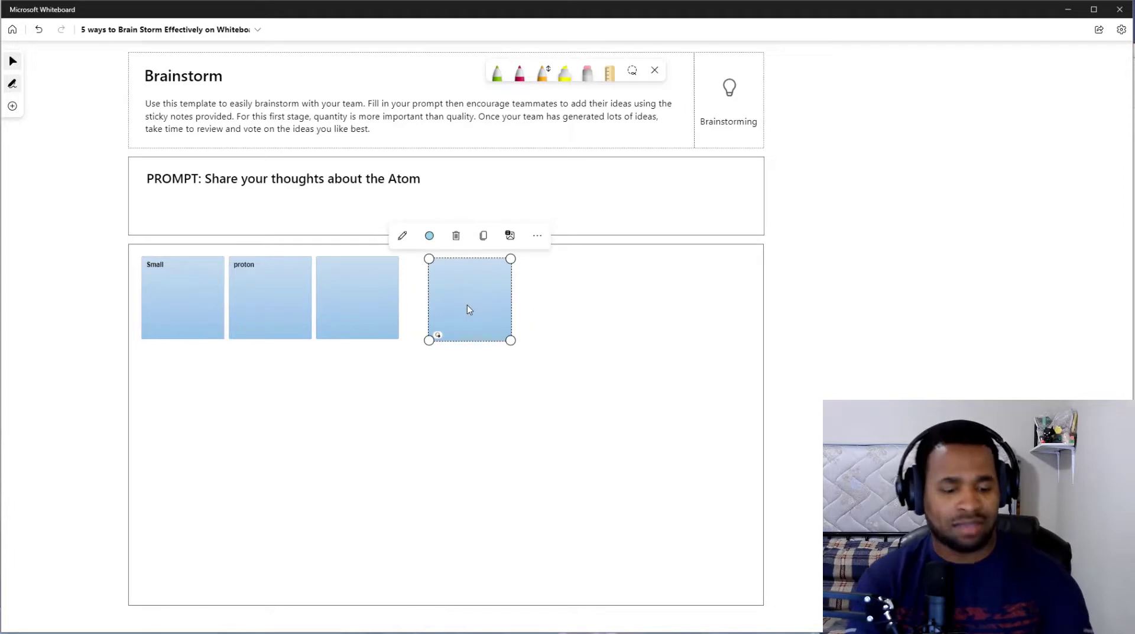
key(ctrl+v)
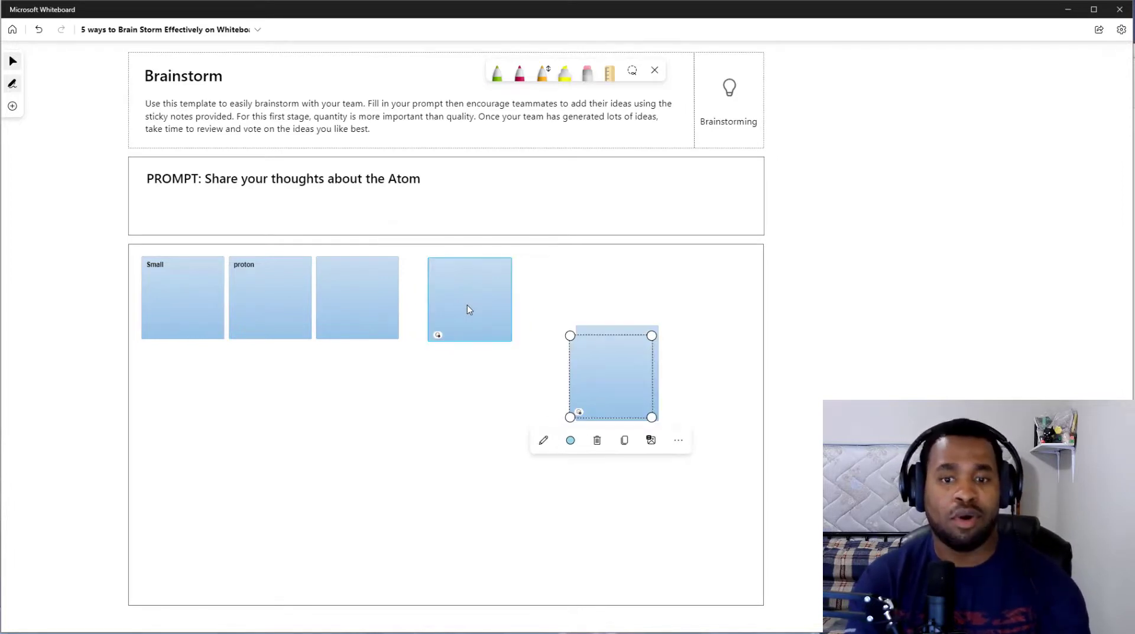
drag(620, 379, 240, 499)
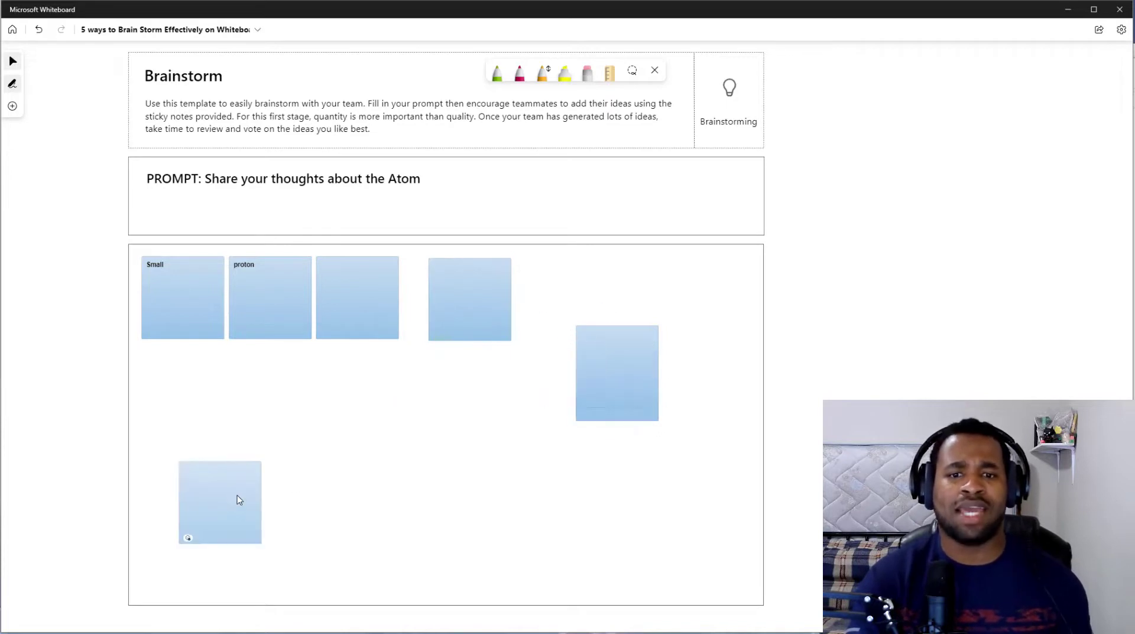
click(604, 380)
drag(584, 391, 426, 471)
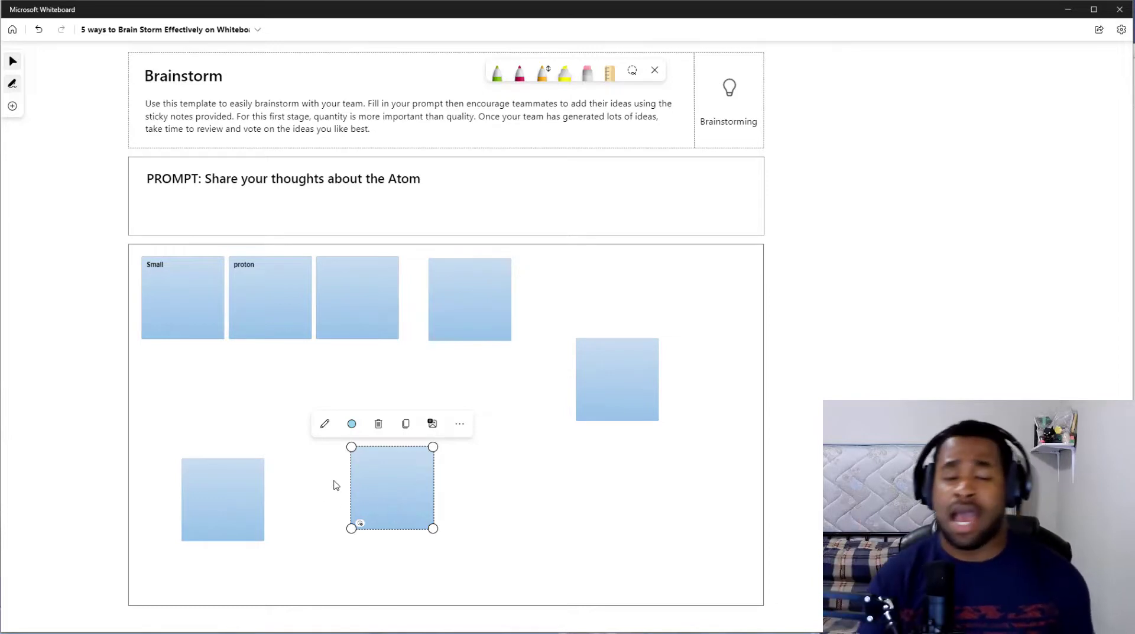
- Draw a curved red ink arrow beneath the notes from "Small" to "proton"
click(519, 73)
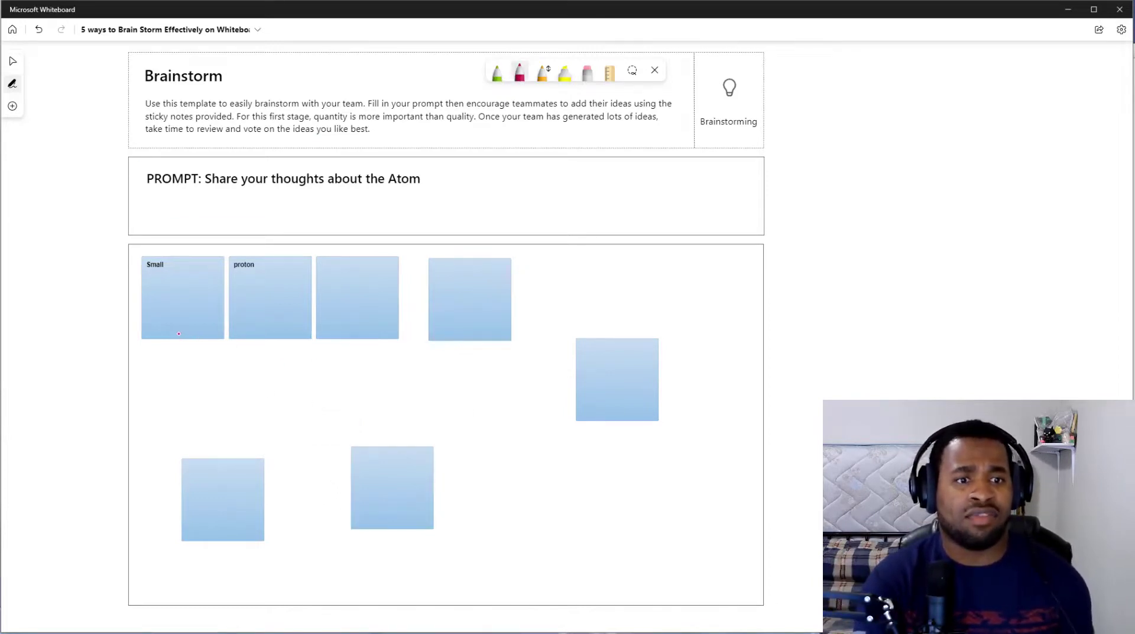
mouse_move(174, 340)
mouse_down()
mouse_move(217, 359)
mouse_move(259, 342)
mouse_up()
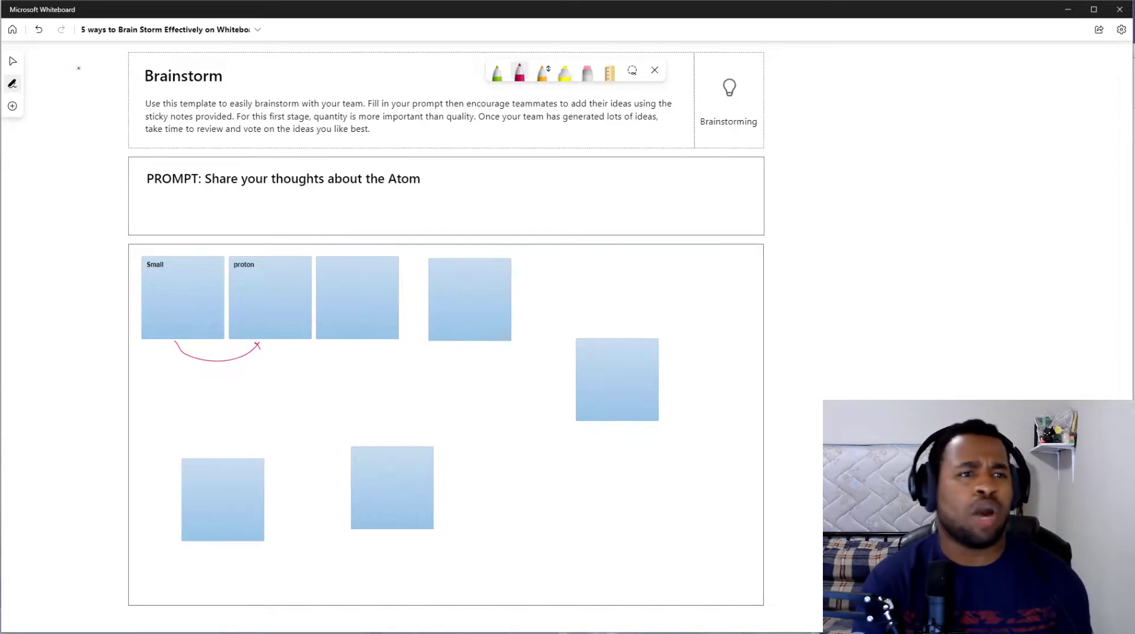
click(17, 65)
- Write "neutron" on the third sticky note and "electron" on the fourth
click(329, 270)
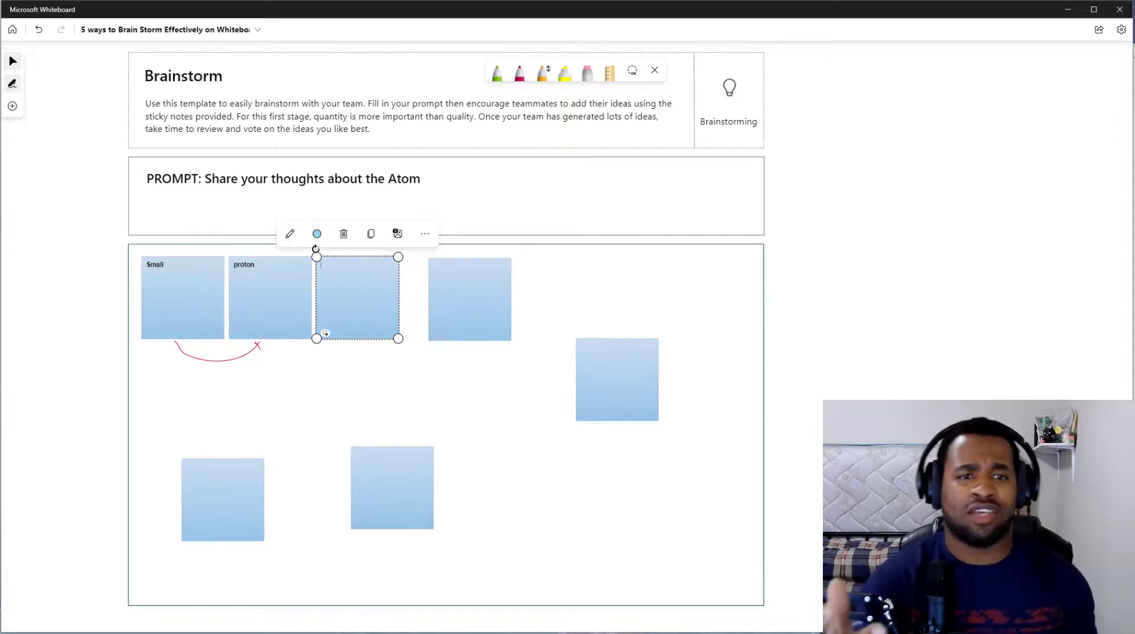
text(neutron)
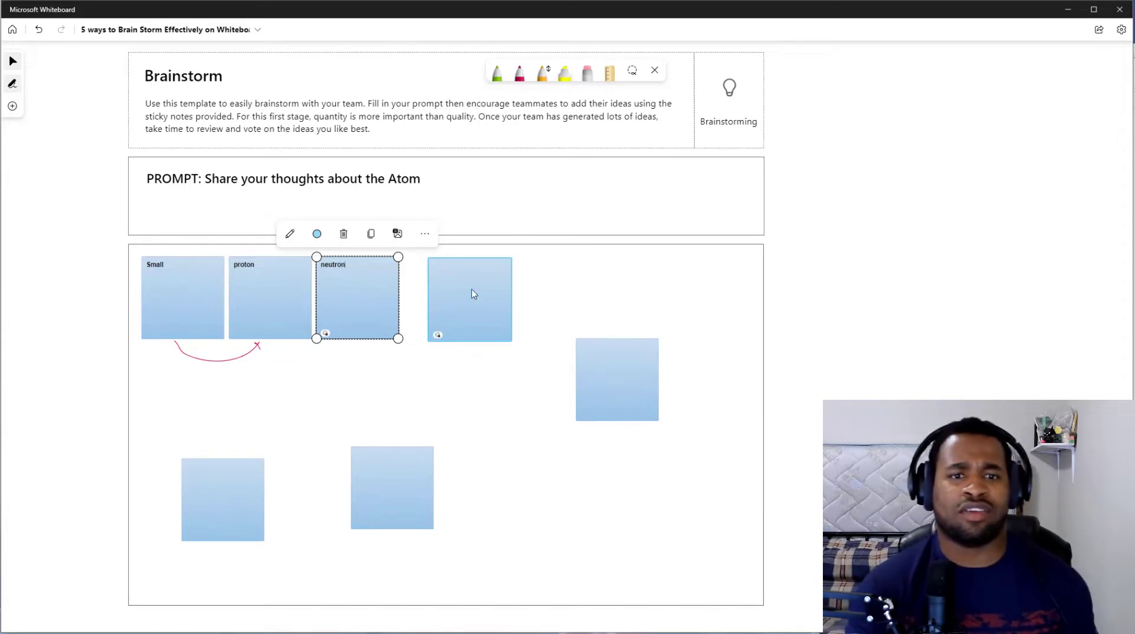
click(466, 287)
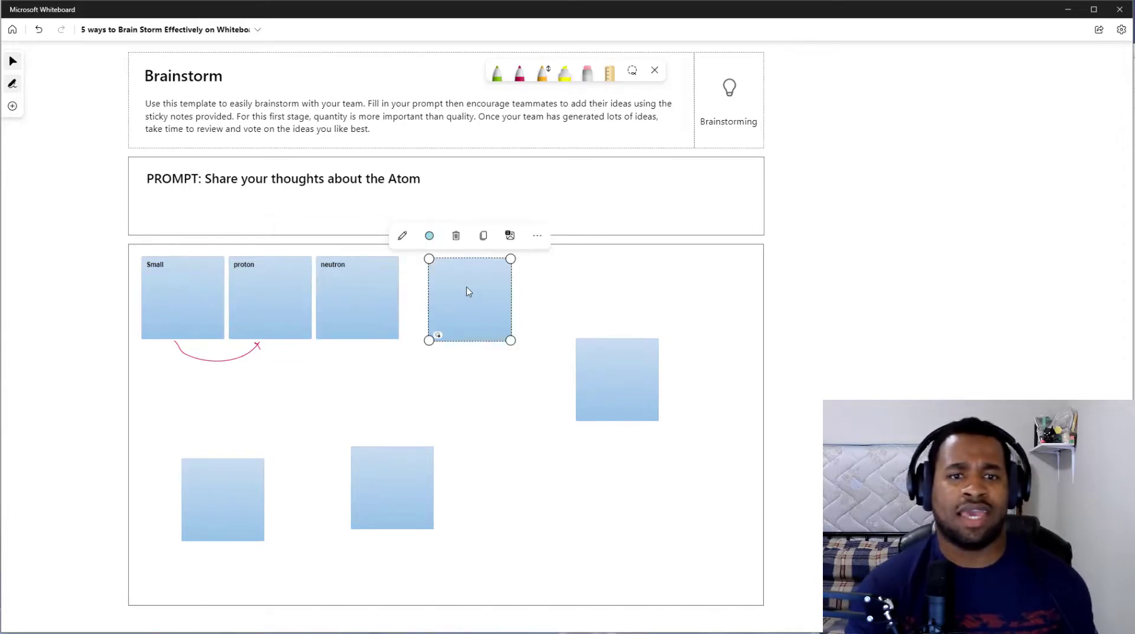
click(401, 238)
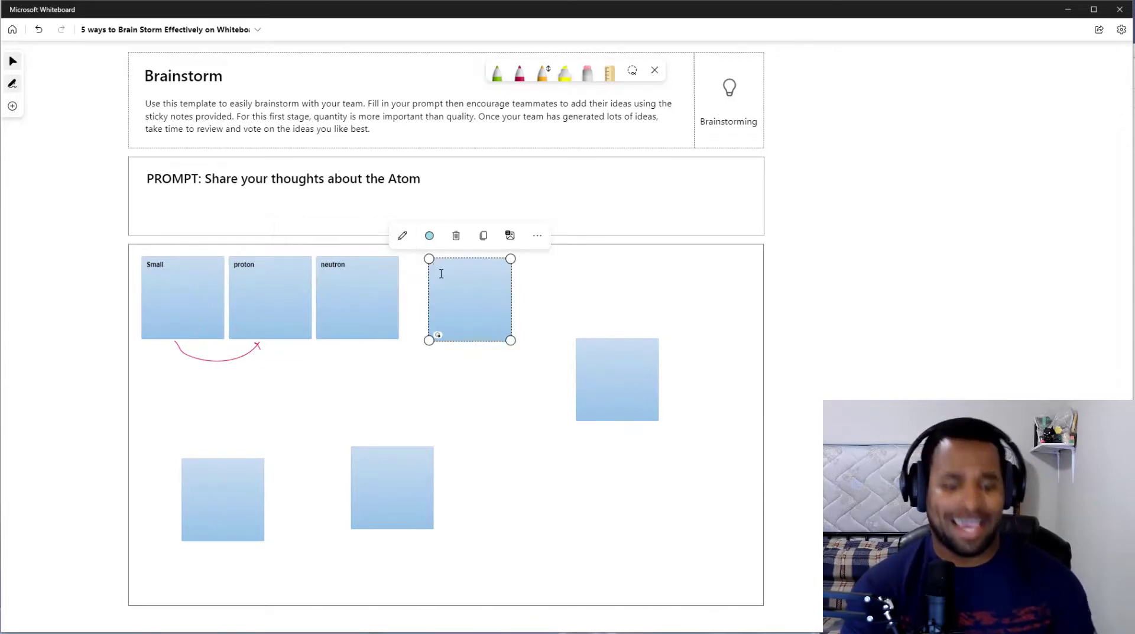
text(electron)
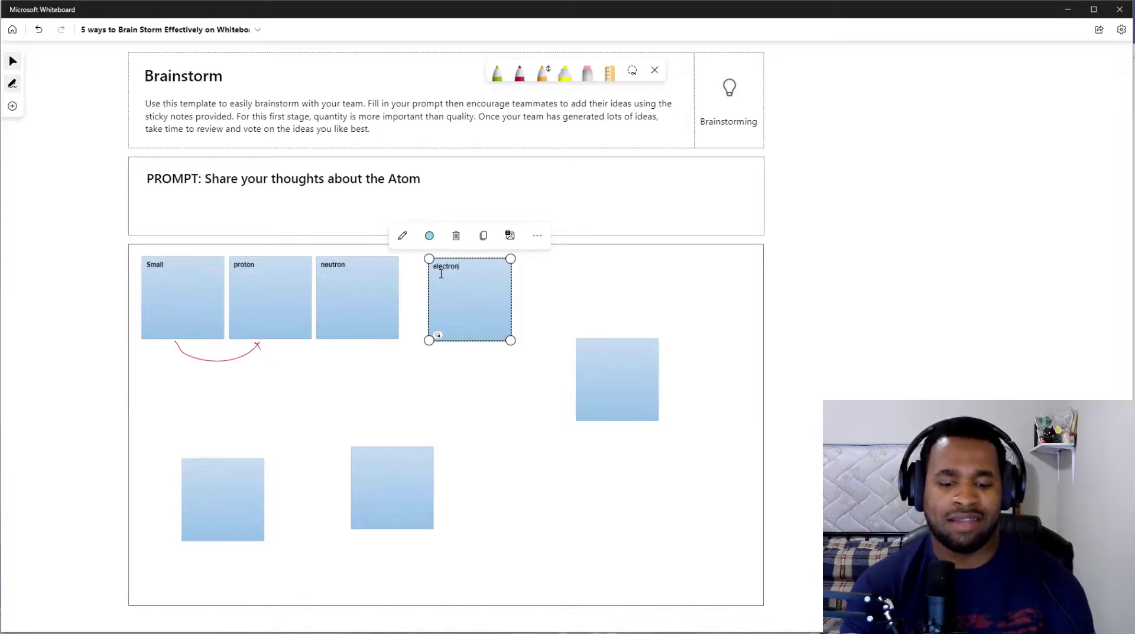
- Change the colour of the electron note to light green
click(429, 235)
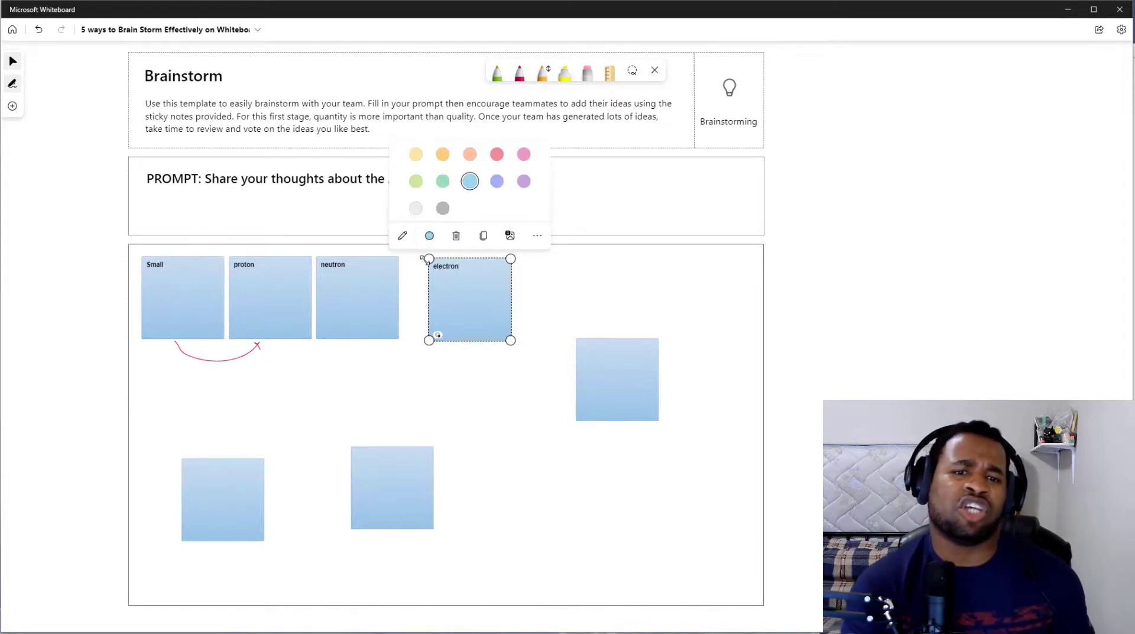
click(416, 182)
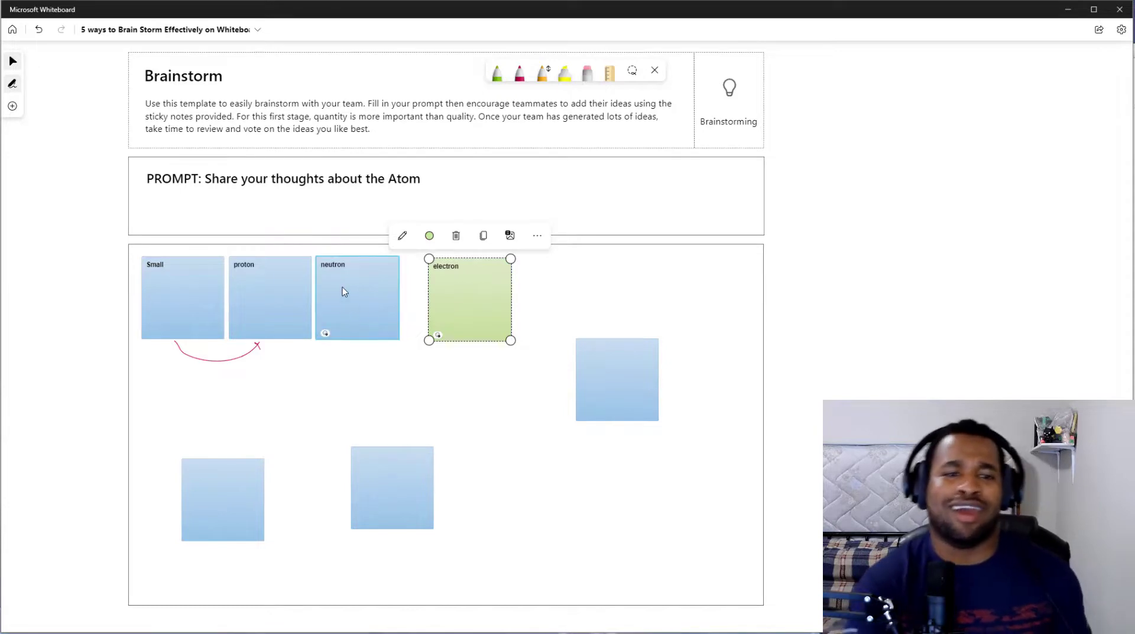
click(519, 77)
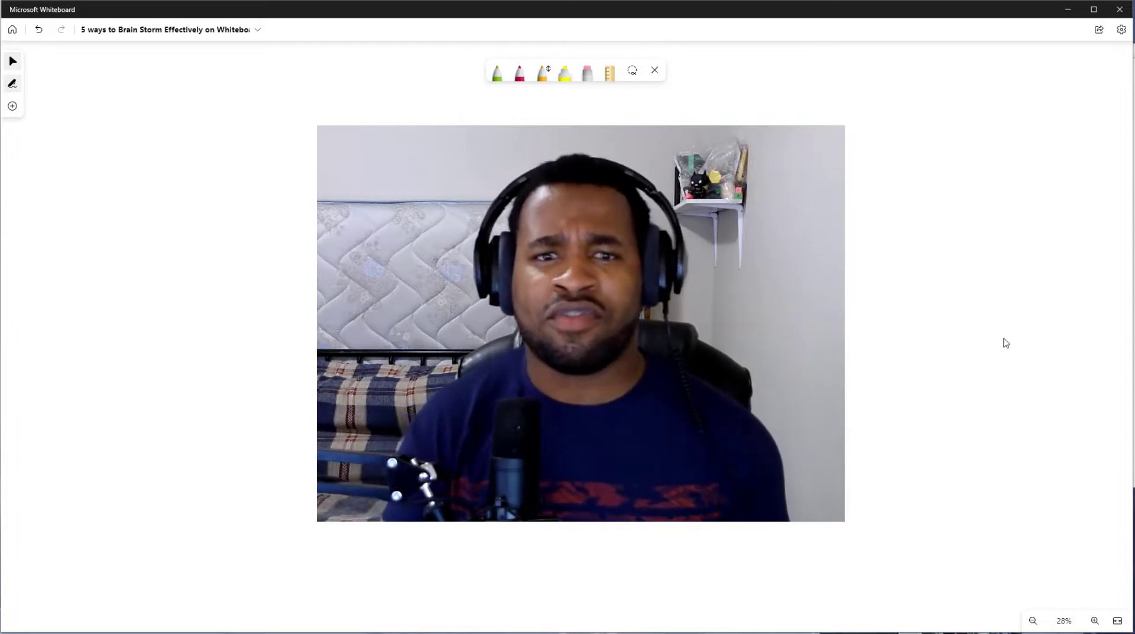
- Examine the Topic Brainstorm template's five topic columns, from Atoms to Heterogenous Mixture, and the sticky notes under them
drag(1003, 340, 13, 346)
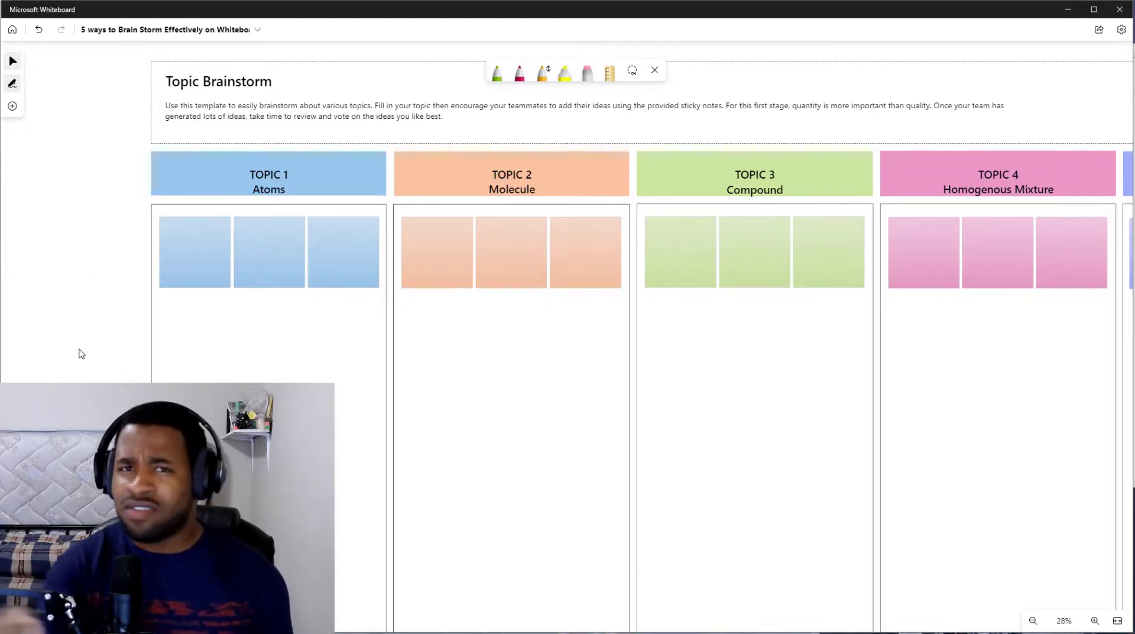
scroll(100, 373, right, 2)
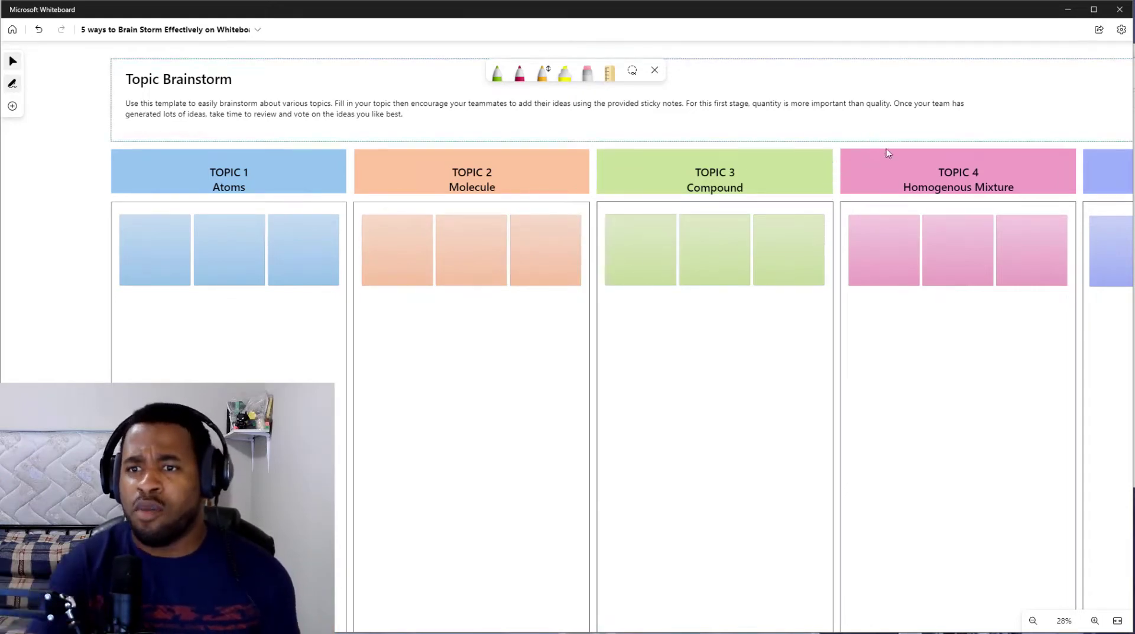
drag(921, 136, 683, 143)
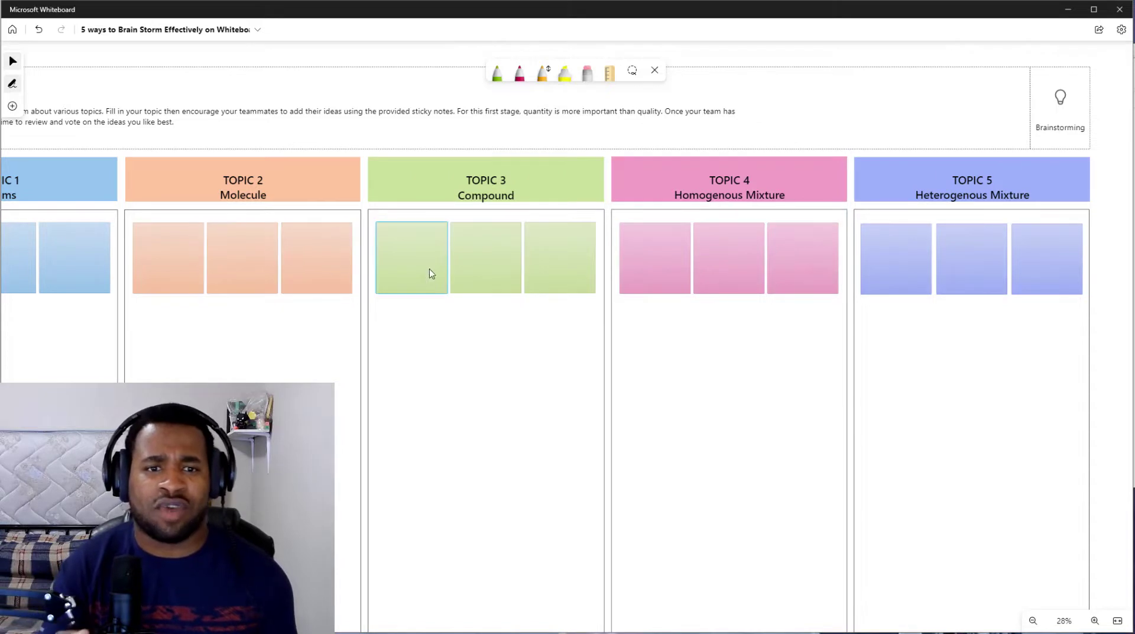
click(401, 265)
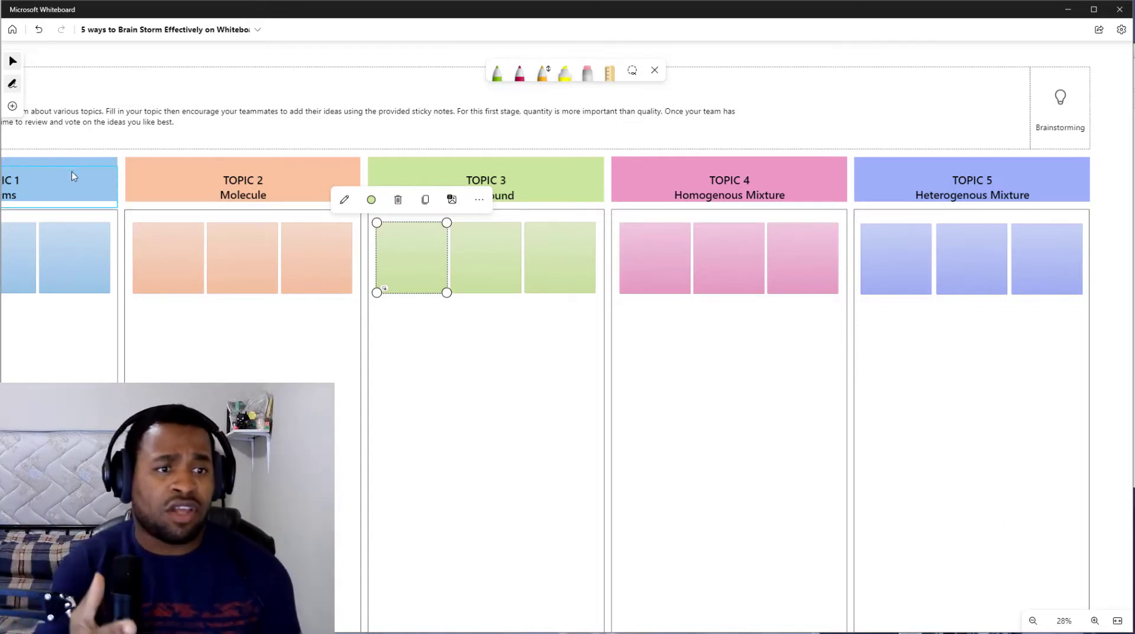
drag(91, 144, 160, 139)
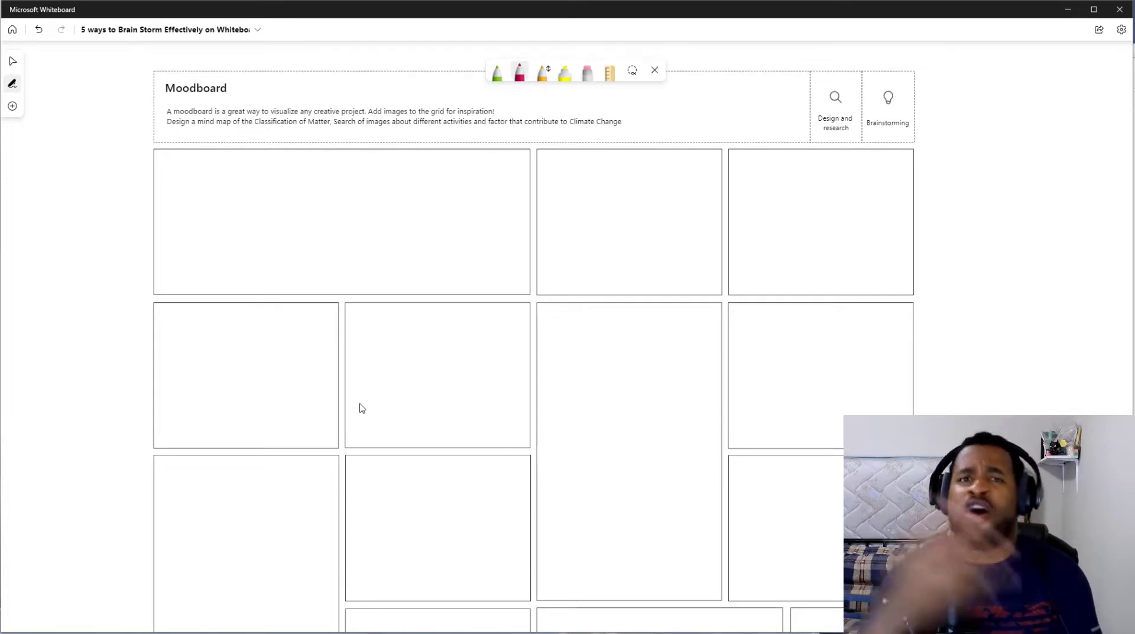
- Handwrite "Matter" in red in the moodboard's first box, with arrows branching to "Pure substance" and "Mixture"
drag(191, 213, 272, 189)
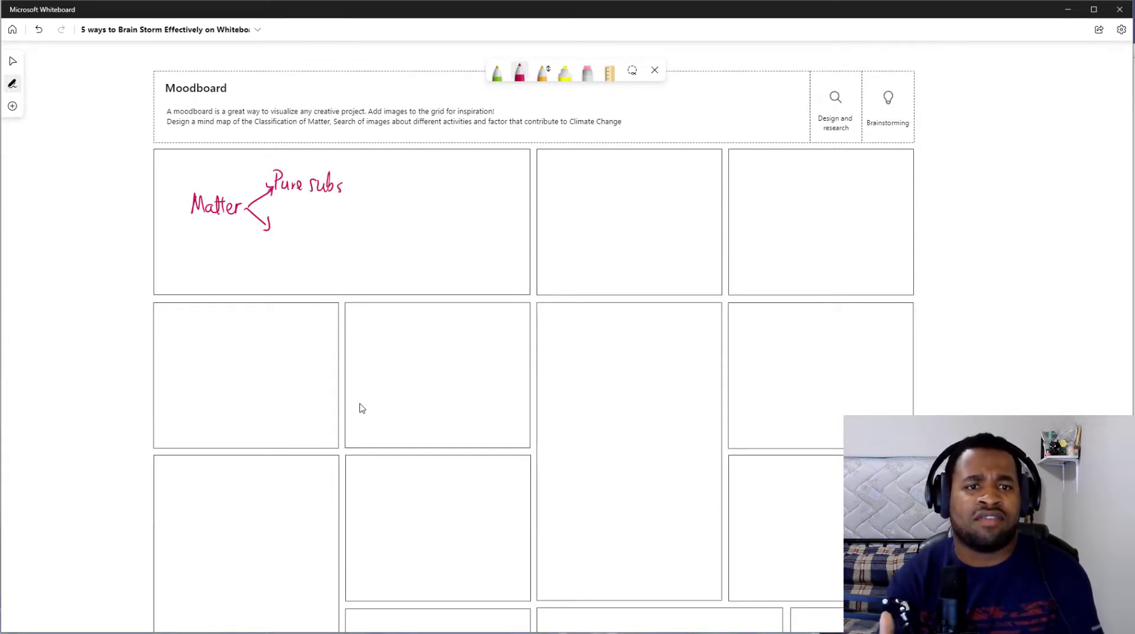
drag(377, 188, 383, 189)
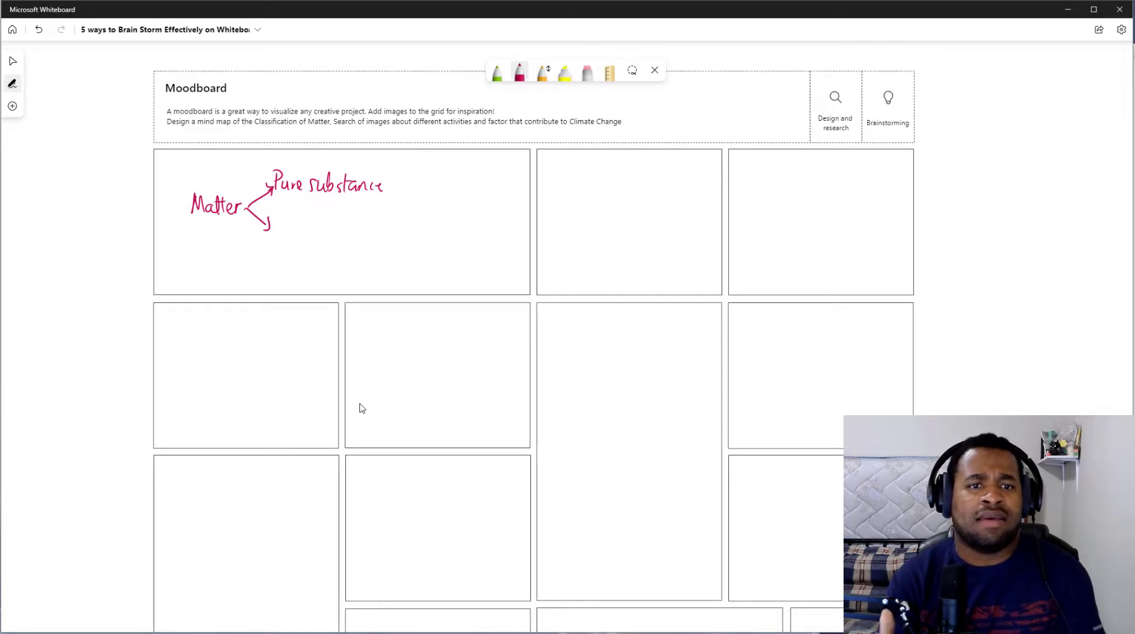
mouse_move(277, 238)
mouse_down()
mouse_move(285, 223)
mouse_move(326, 240)
mouse_up()
drag(323, 239, 332, 230)
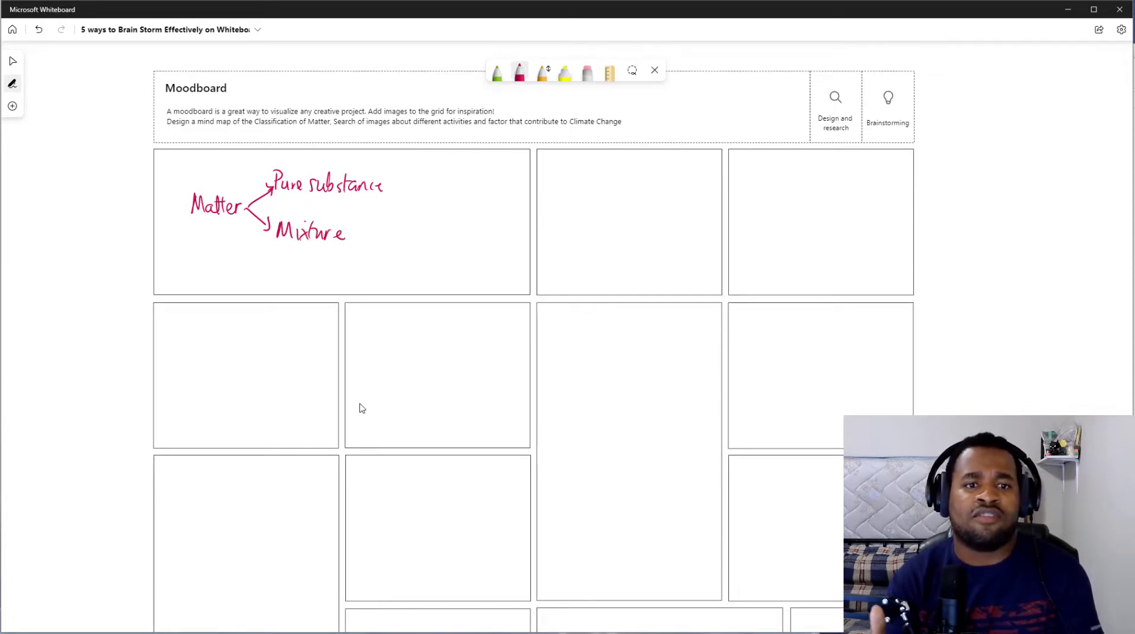
- Extend the mind map by branching "Pure substance" with red arrows to handwritten "Atom" and "Molecule"
mouse_move(405, 167)
mouse_down()
mouse_move(387, 181)
mouse_move(410, 199)
mouse_move(424, 173)
mouse_up()
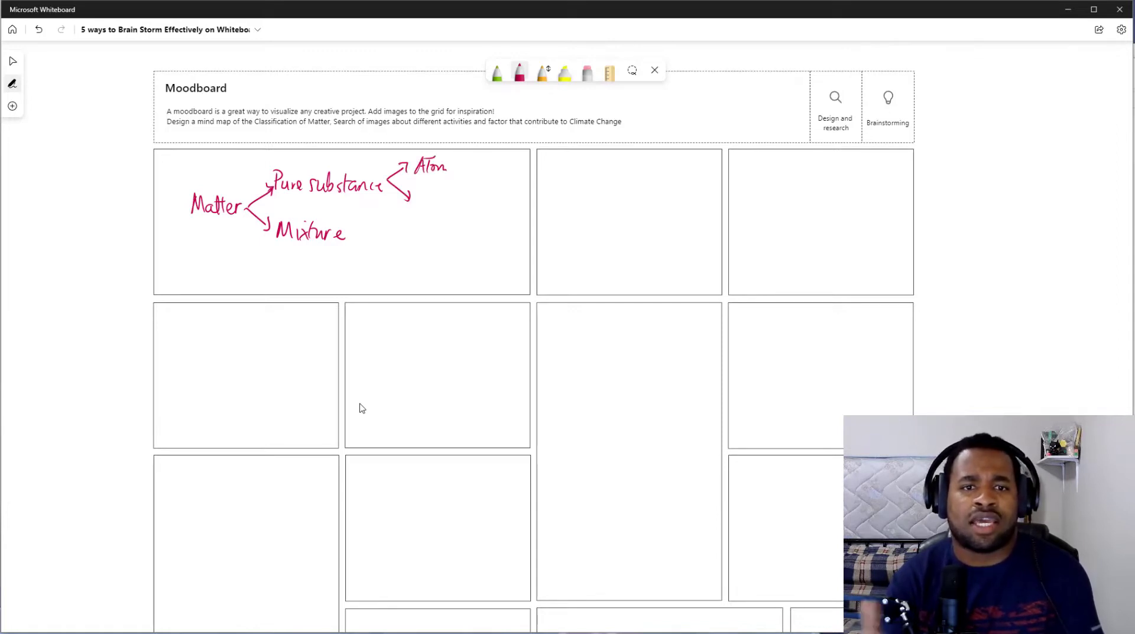
drag(414, 201, 431, 191)
drag(441, 186, 466, 199)
drag(470, 185, 472, 204)
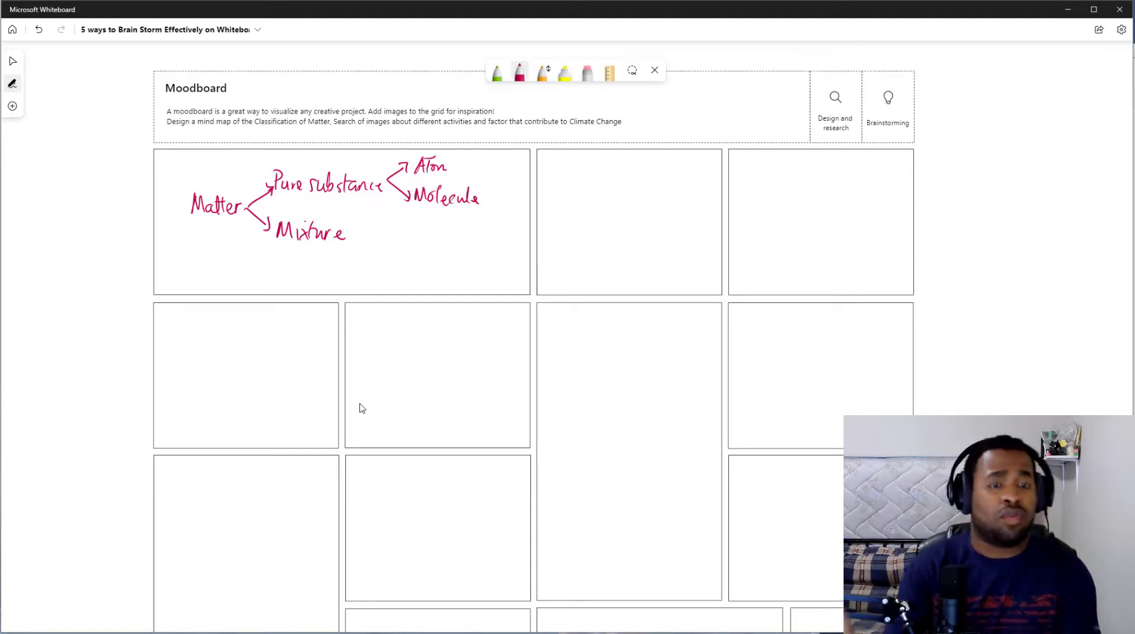
scroll(522, 122, up, 2)
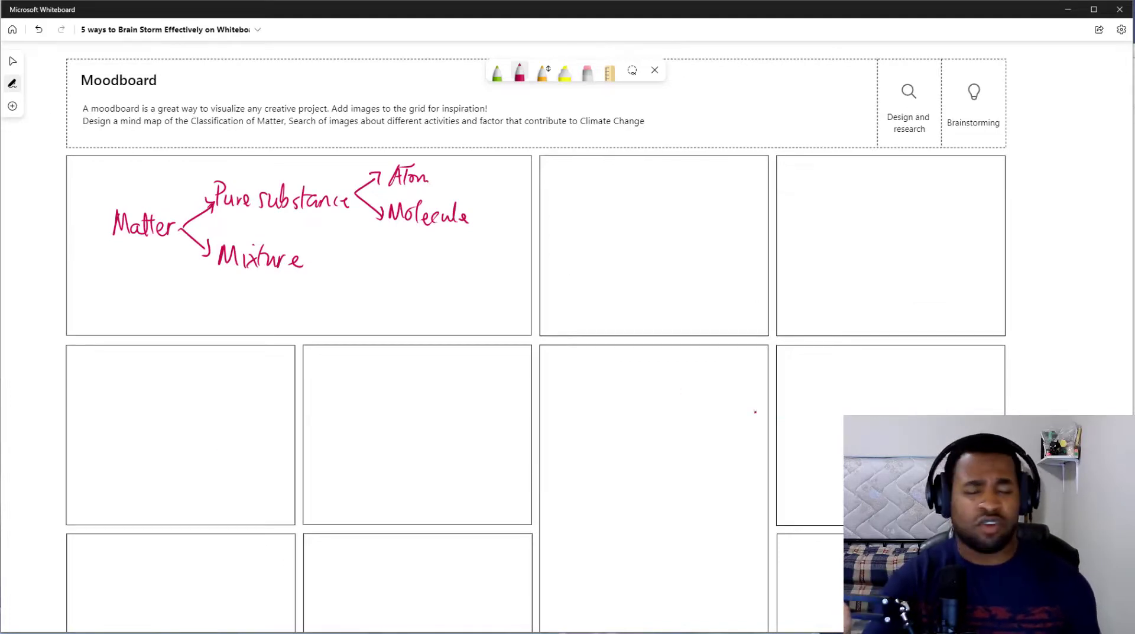
- Add a blue note in the moodboard's second box reading "Matter consists of pure substance and mixture. Pure substance consists of atoms and molecules (Compound)"
click(13, 106)
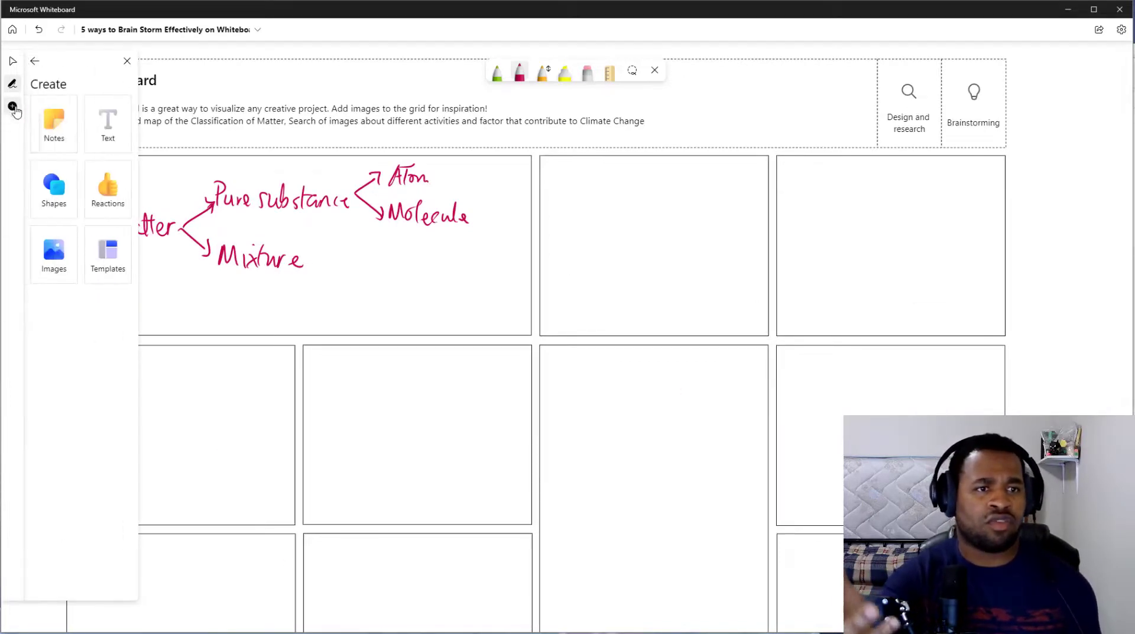
click(54, 125)
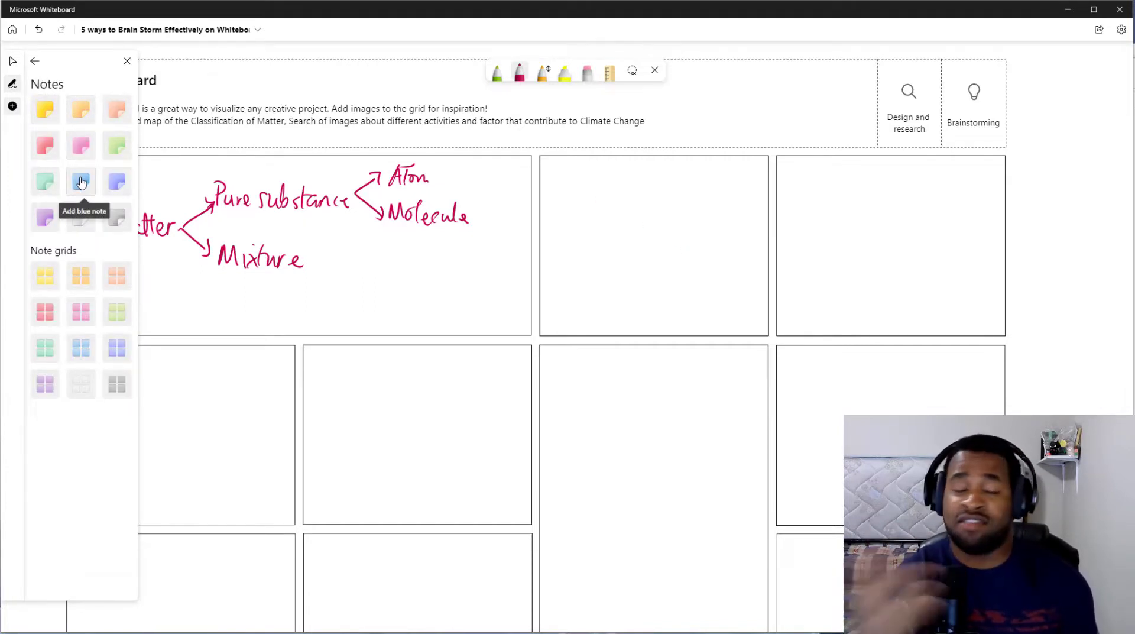
click(81, 181)
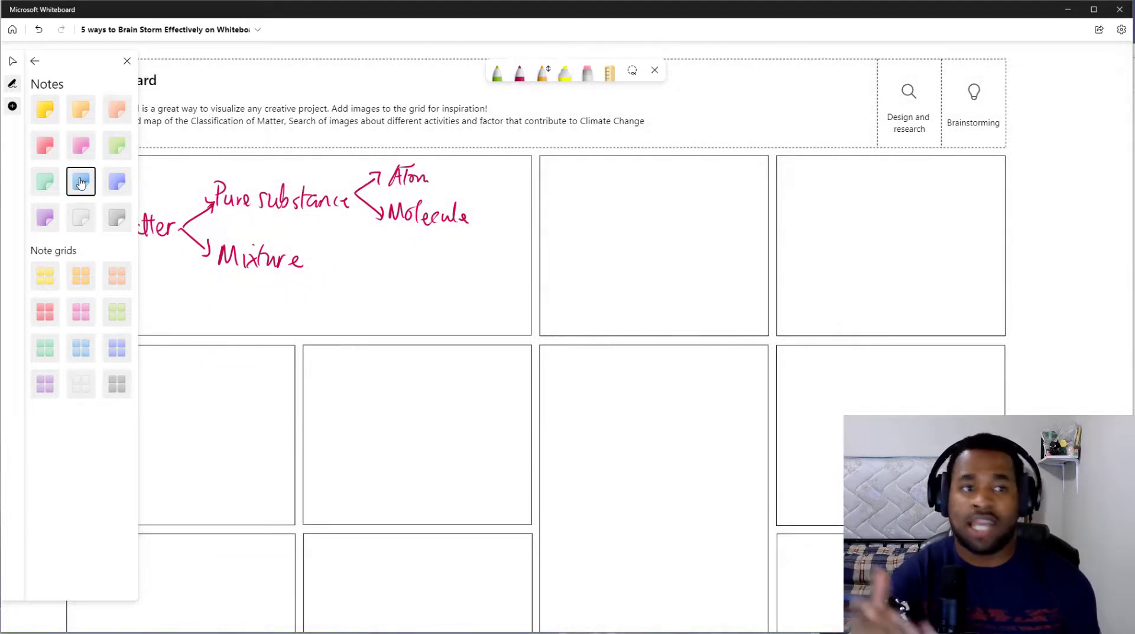
click(654, 214)
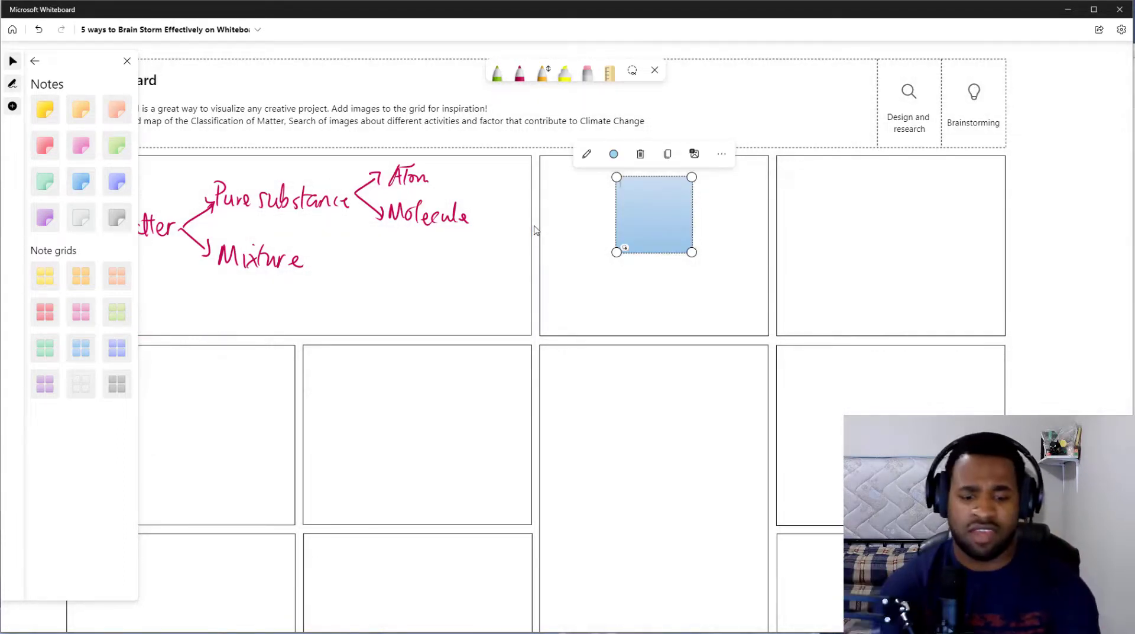
scroll(535, 230, down, 1)
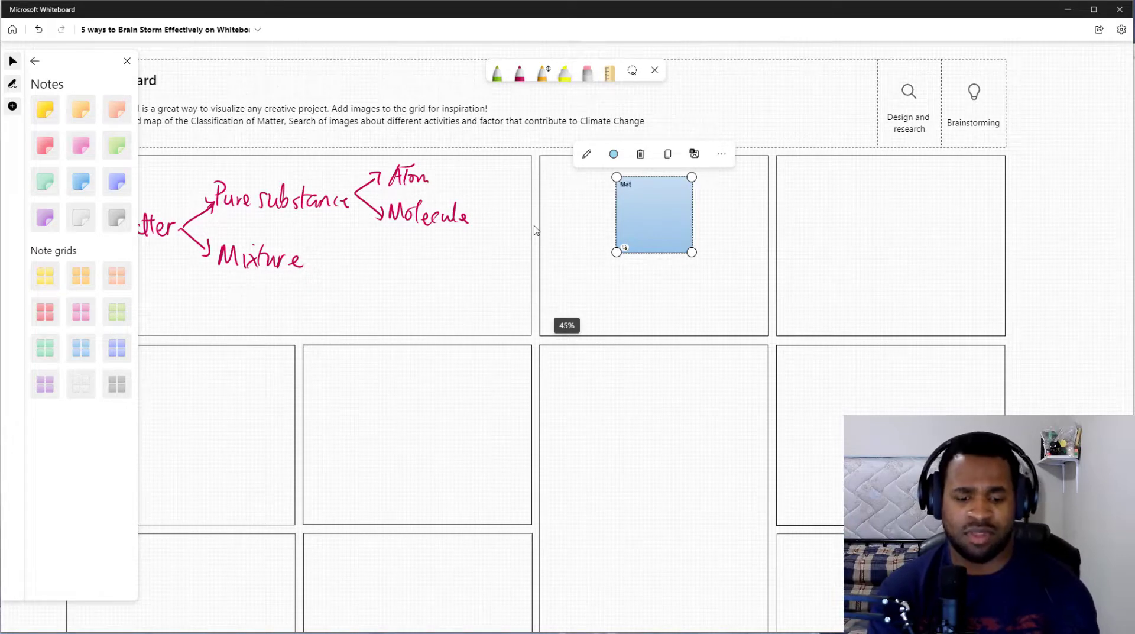
text(ter)
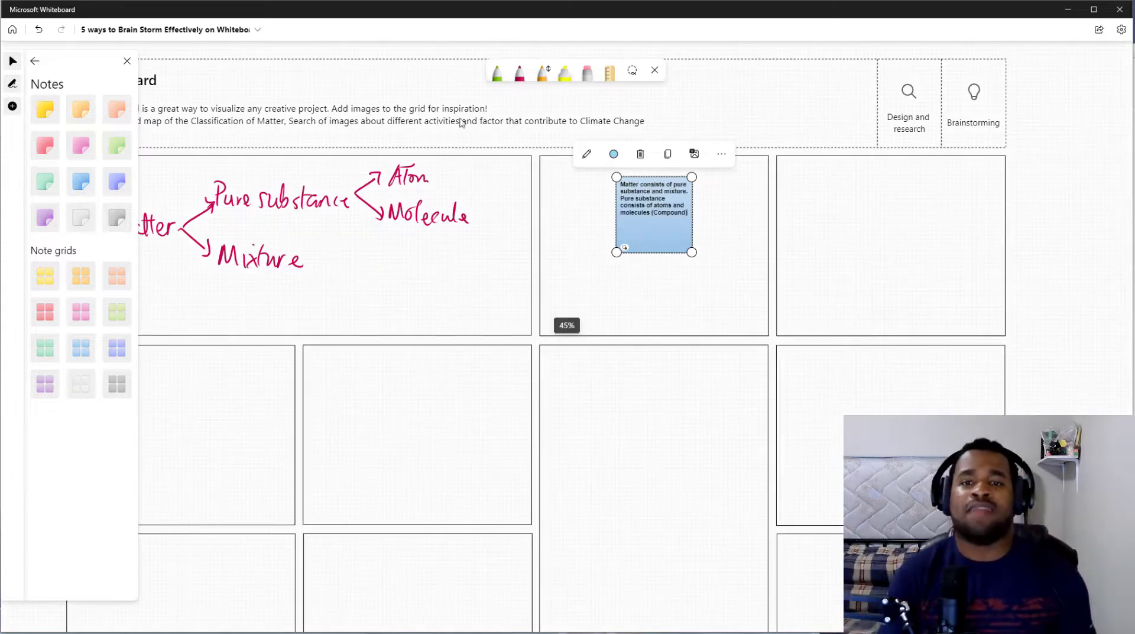
- Look at the reactions available for the blue note and deselect it
click(625, 248)
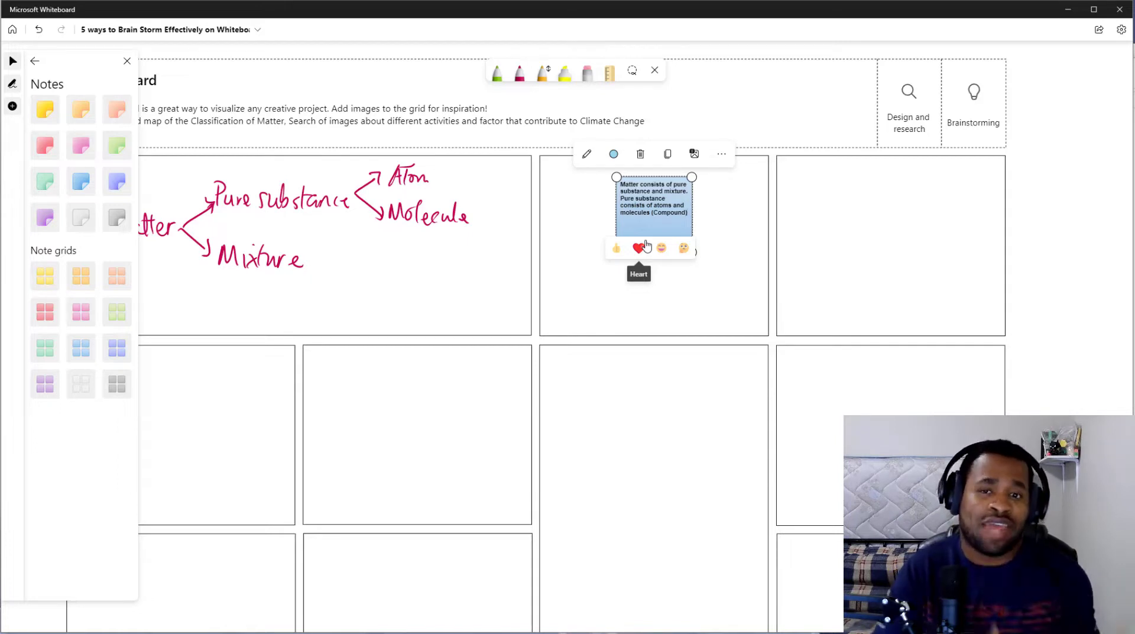
click(640, 246)
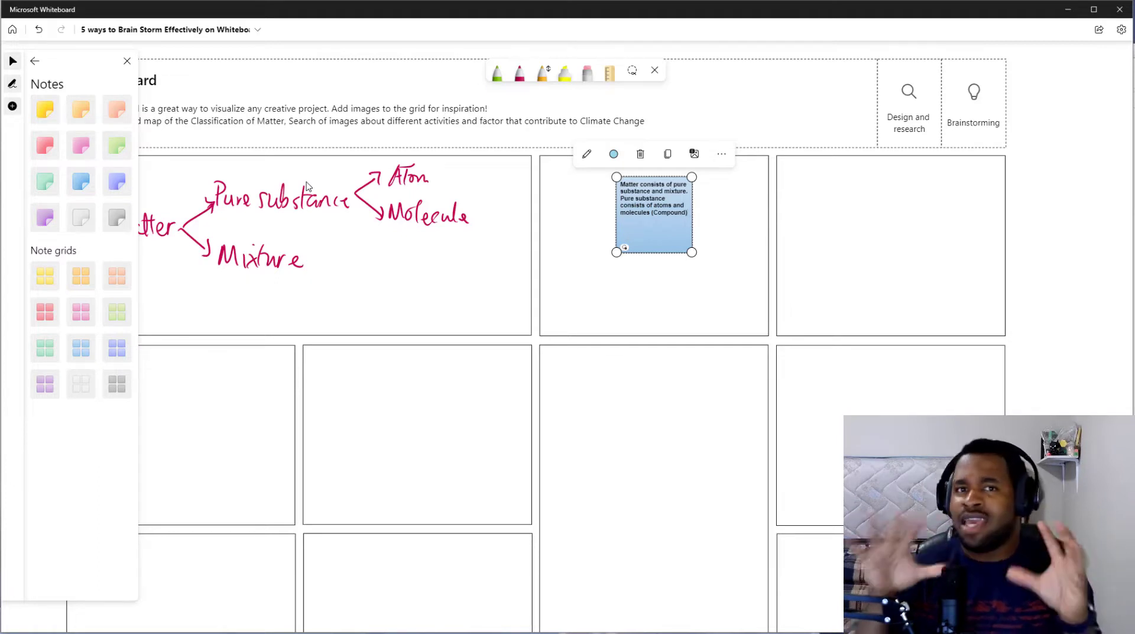
click(799, 224)
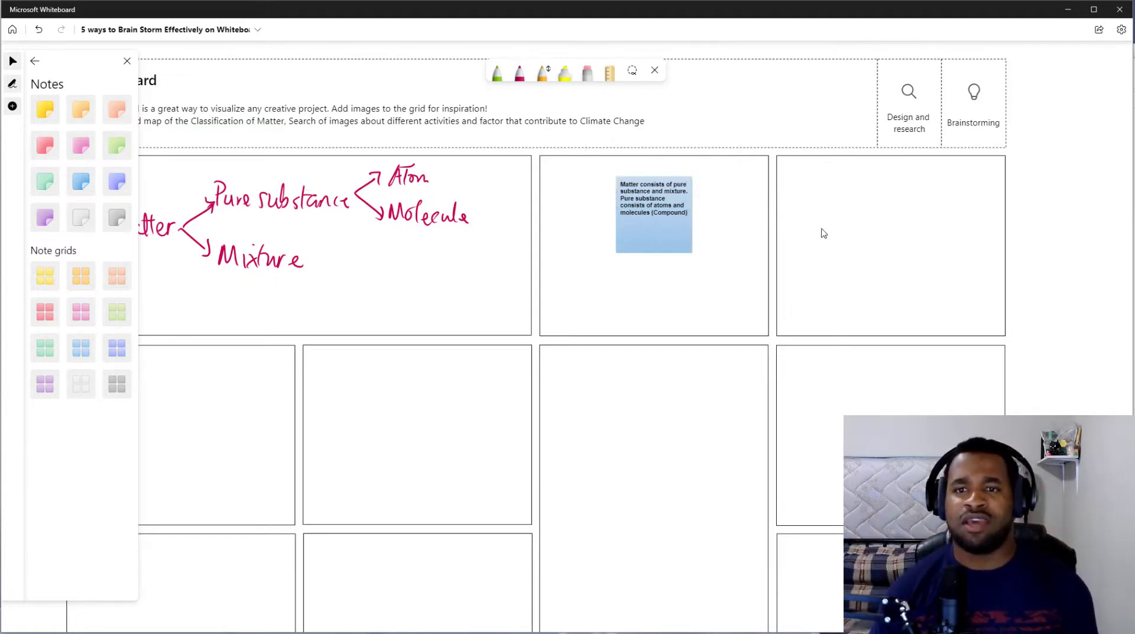
- Switch to Chrome, browse the Google image results for "climate change" and copy the illustration of a melting globe with a yellow sun
click(35, 60)
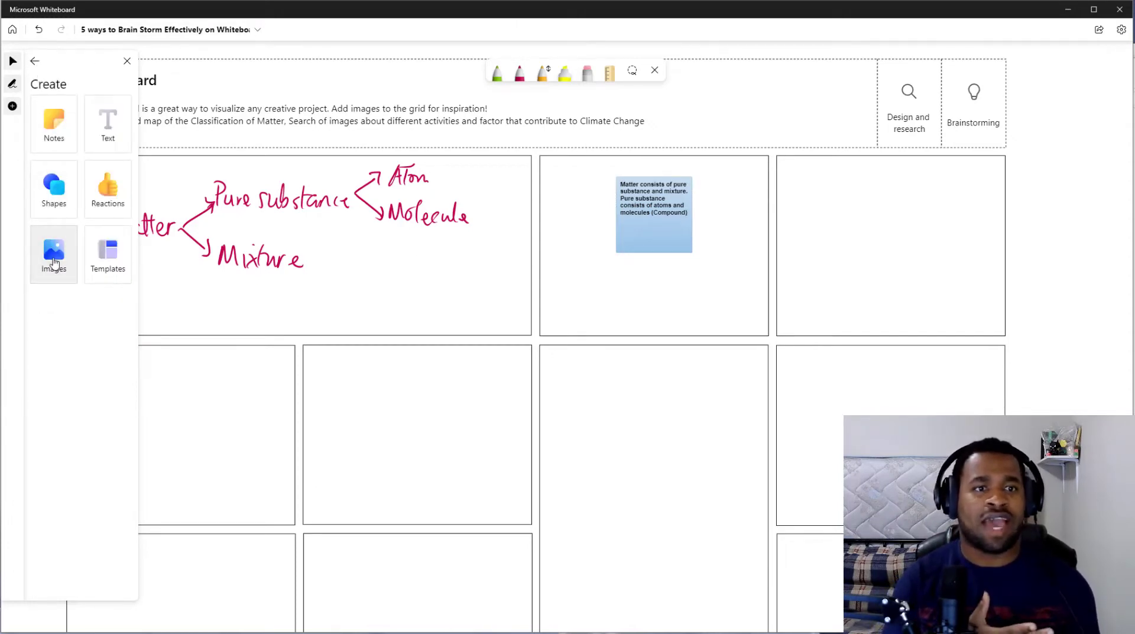
click(54, 263)
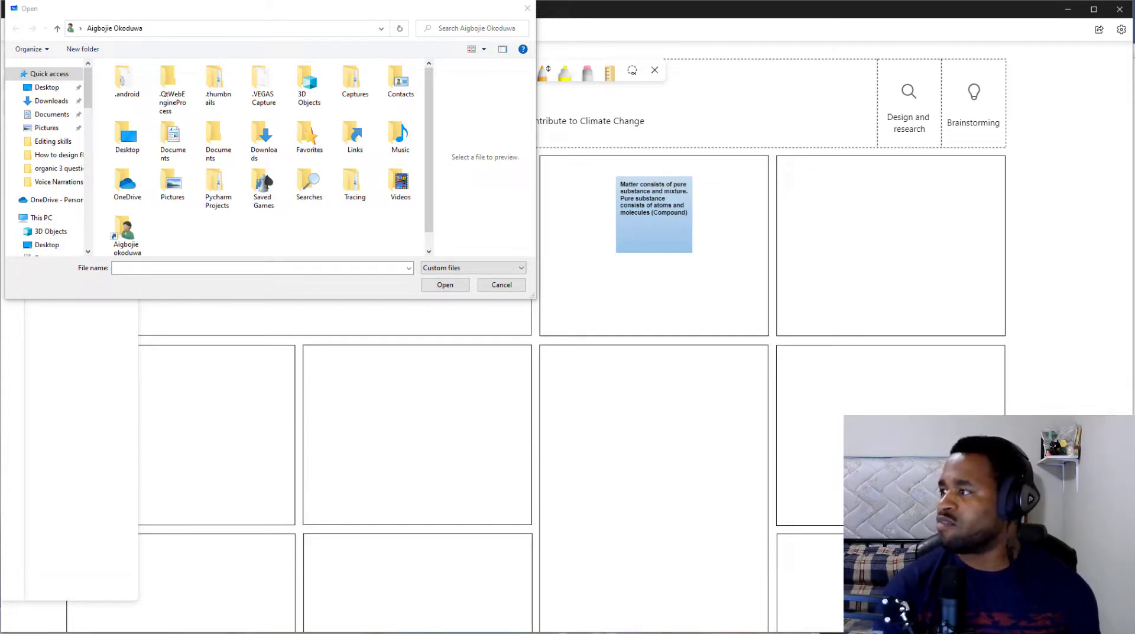
key(alt+Tab)
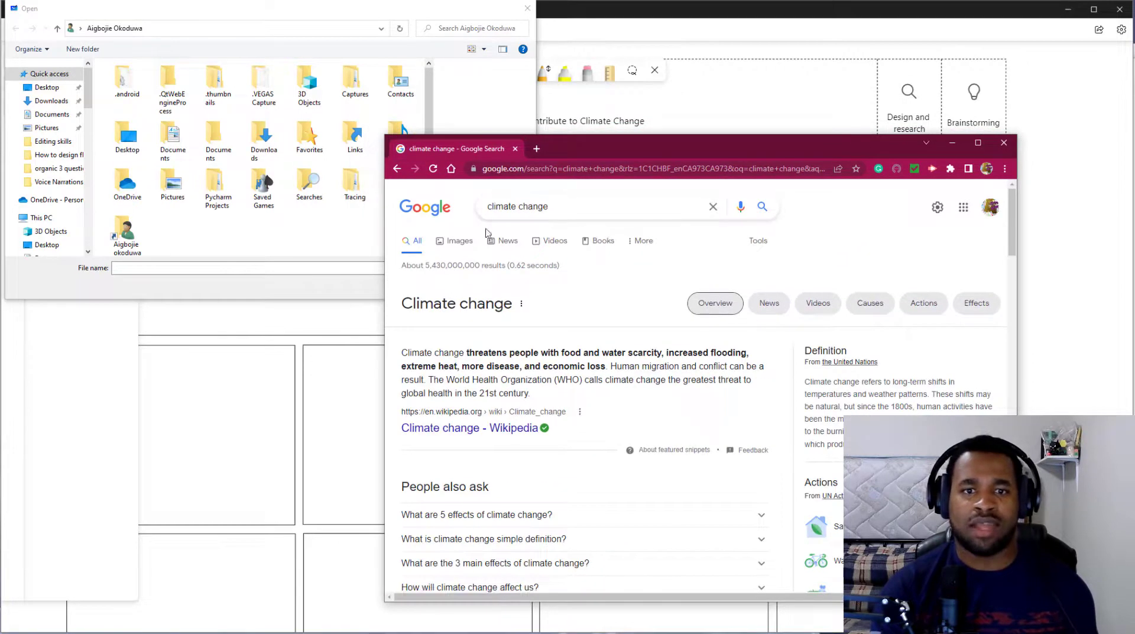
click(454, 248)
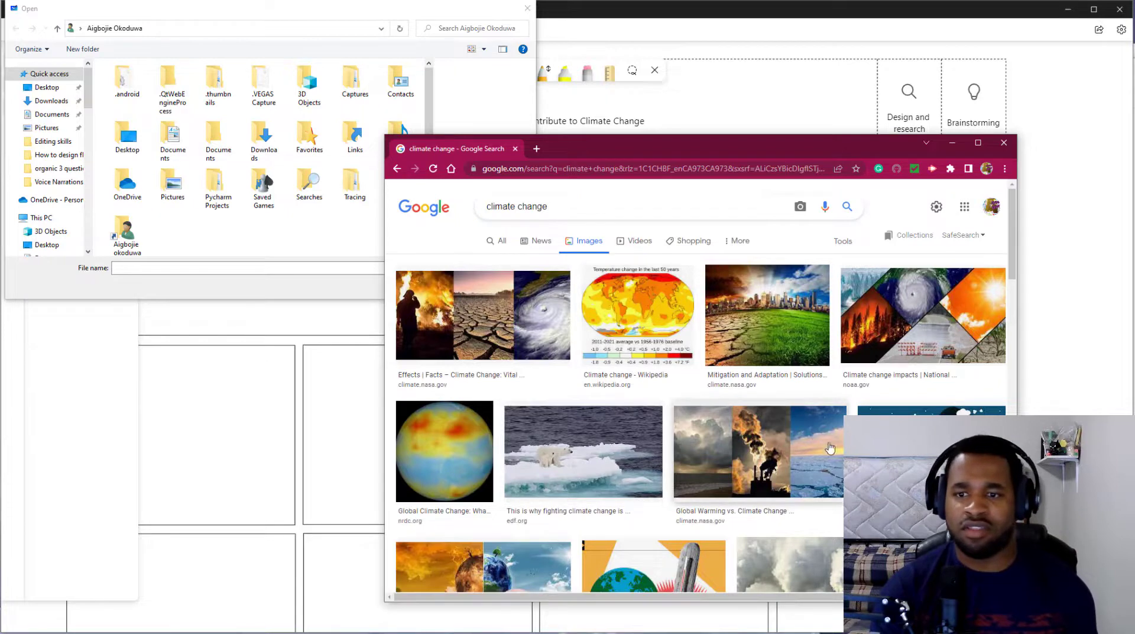
scroll(829, 473, down, 2)
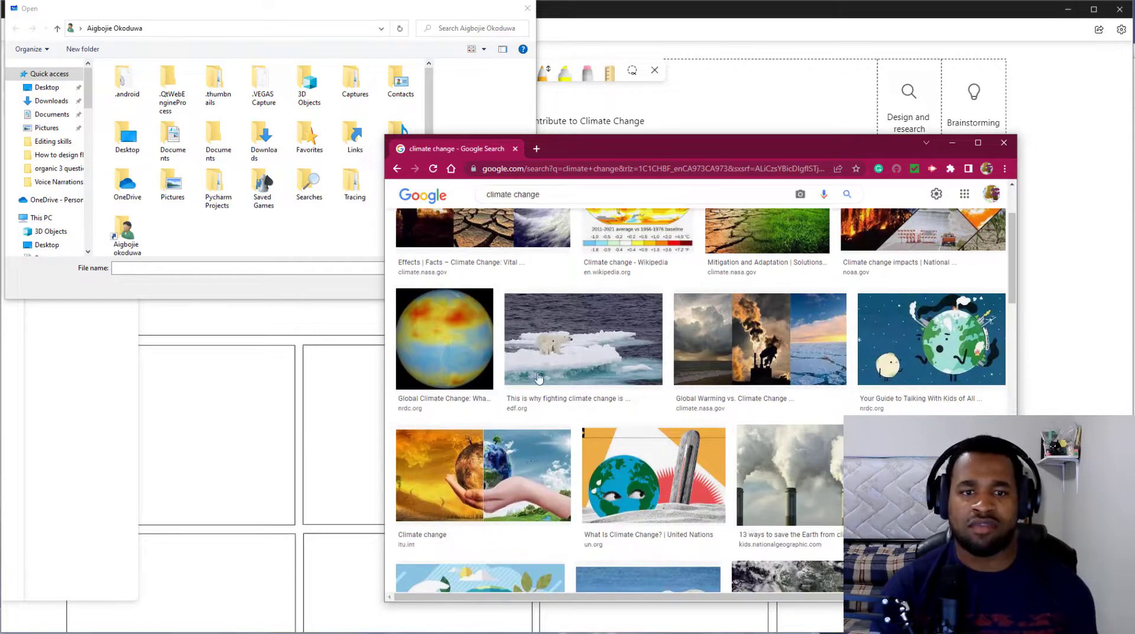
scroll(699, 416, down, 5)
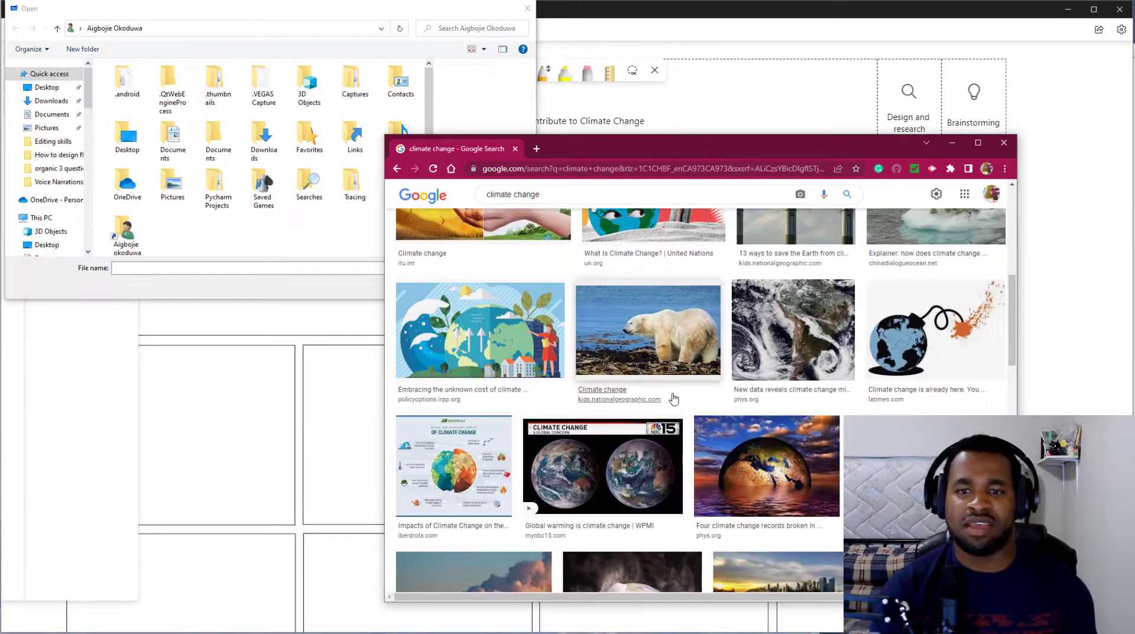
scroll(672, 398, down, 4)
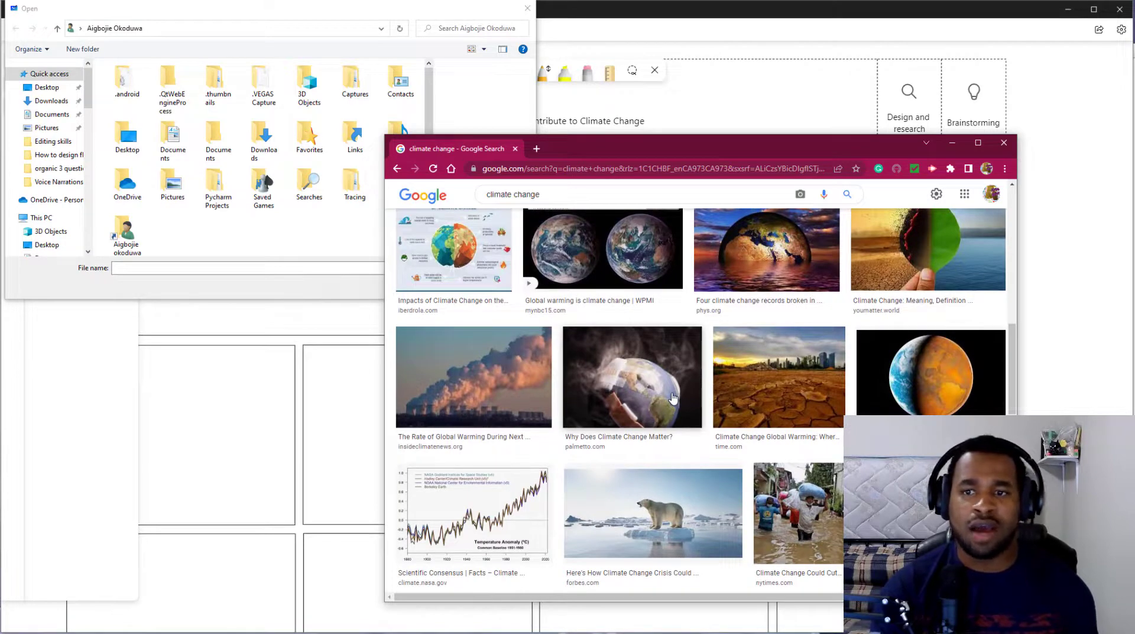
scroll(673, 398, down, 3)
scroll(667, 393, down, 1)
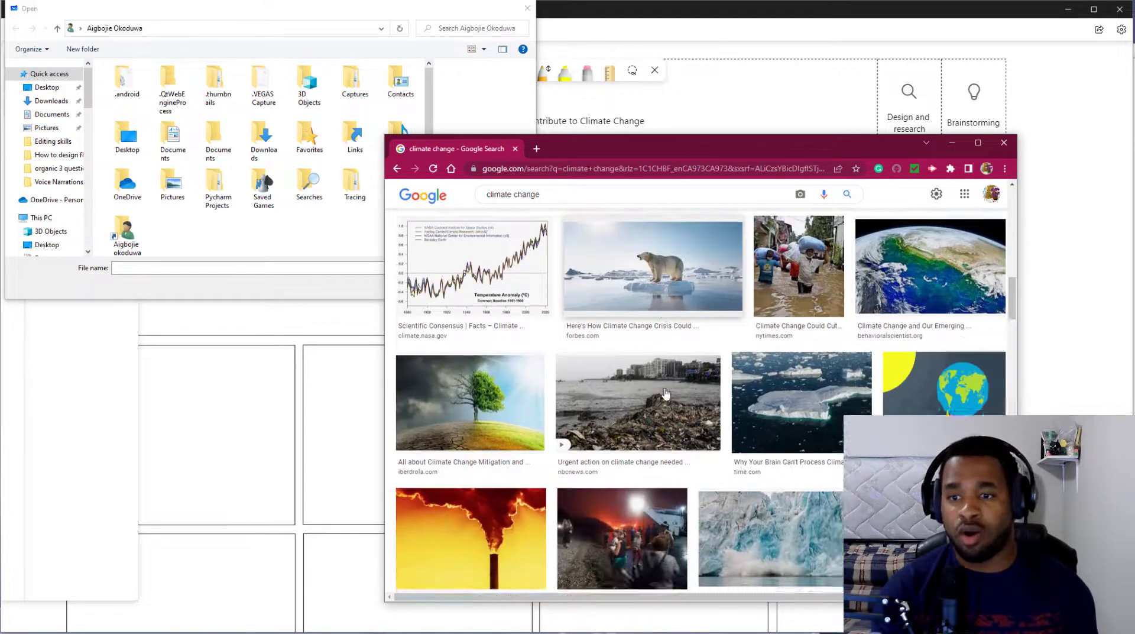
scroll(667, 393, down, 2)
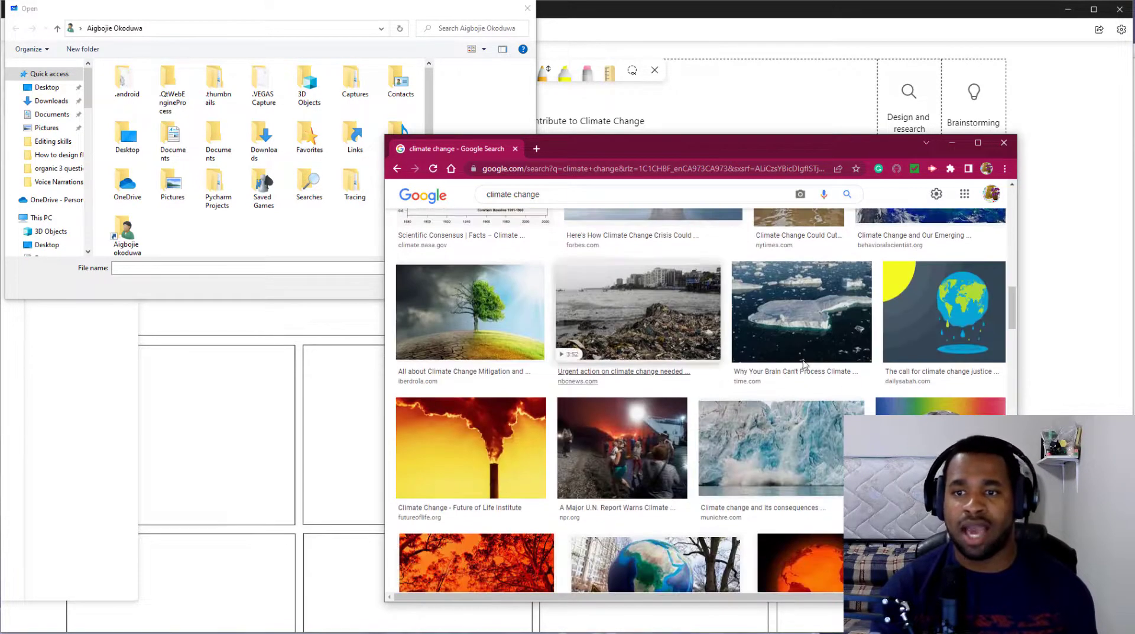
right_click(974, 315)
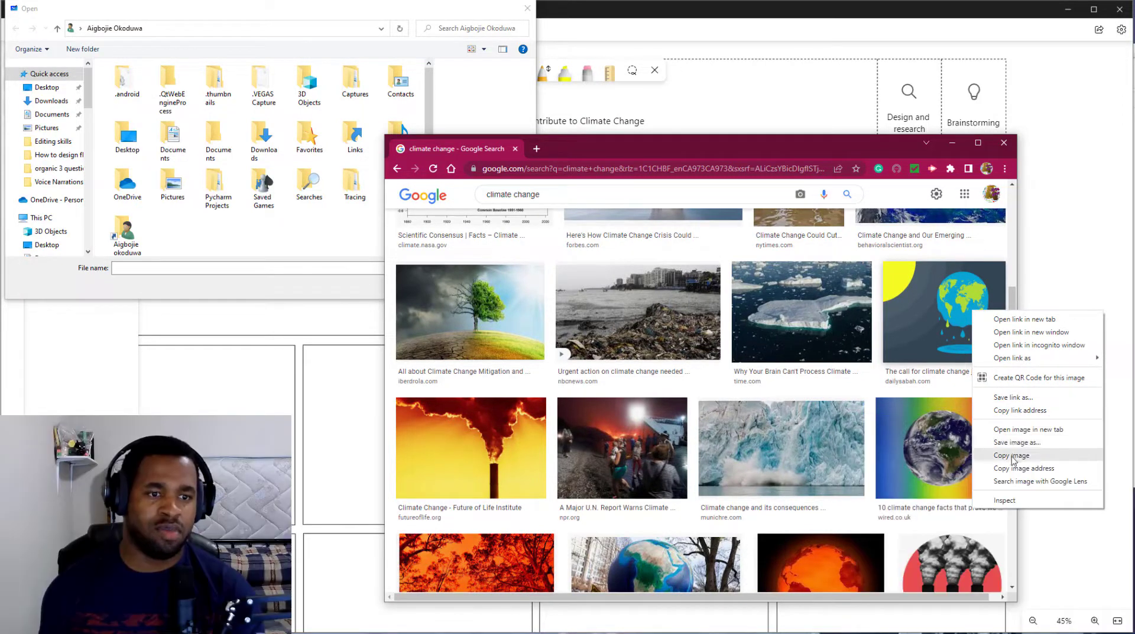
click(1015, 445)
- Return to the whiteboard, dismiss the file picker, and paste the melting-globe image into the moodboard's third box, aligned with its left edge
click(952, 142)
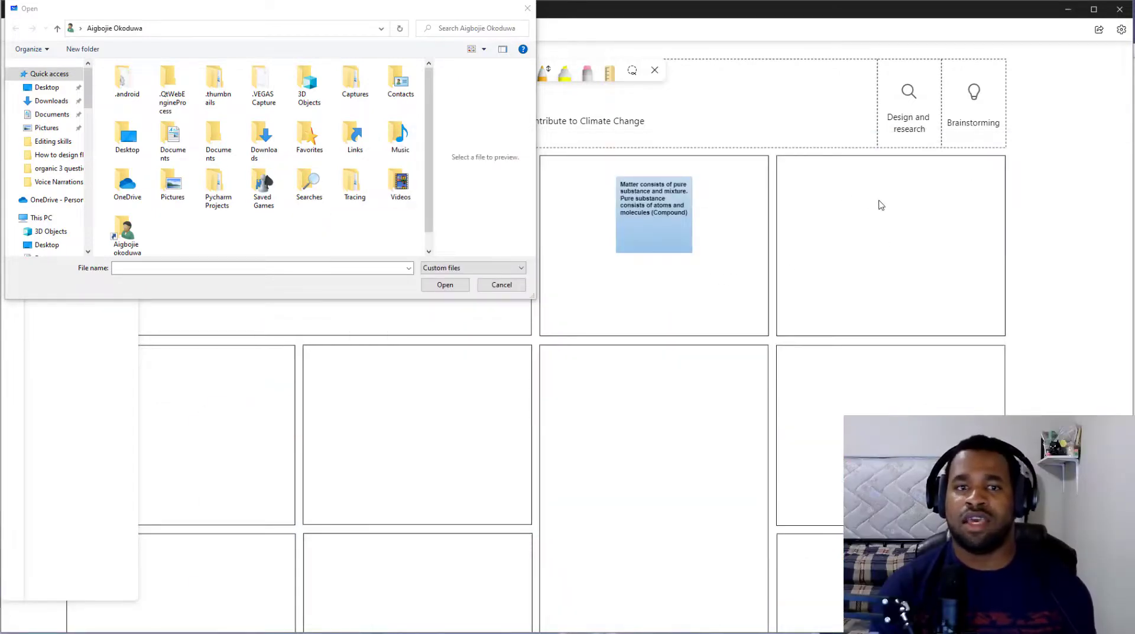
click(529, 9)
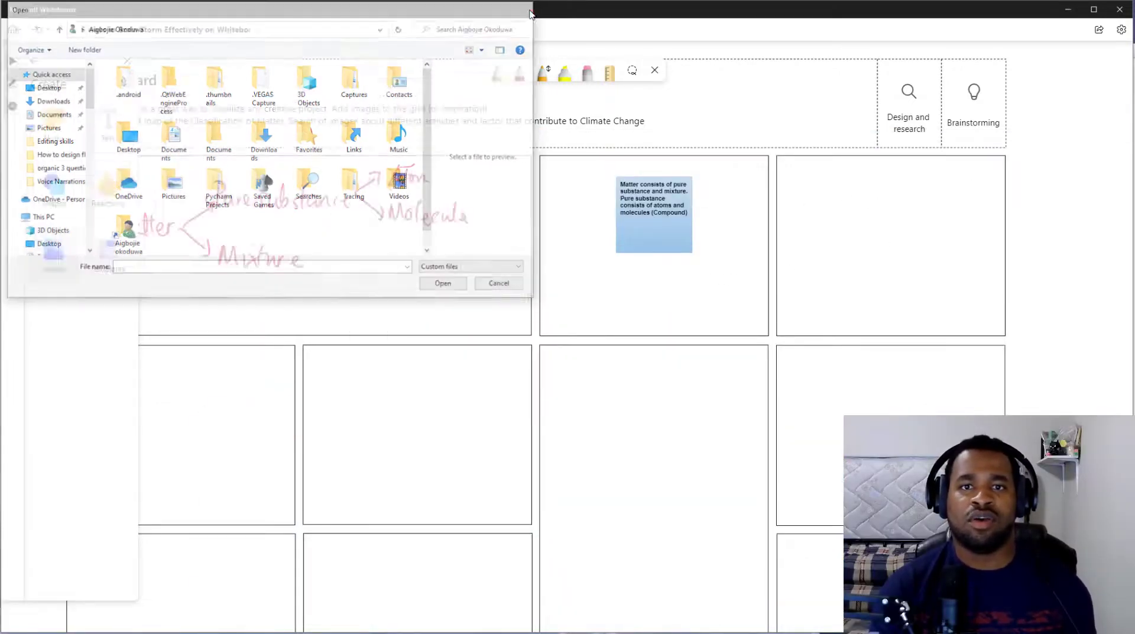
right_click(855, 226)
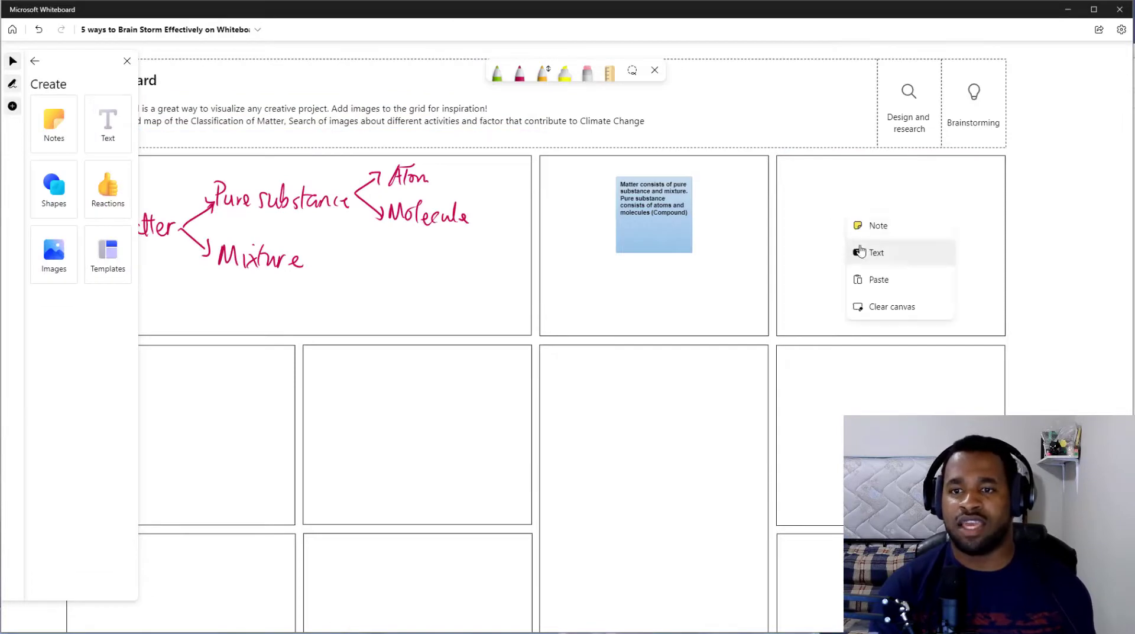
click(880, 279)
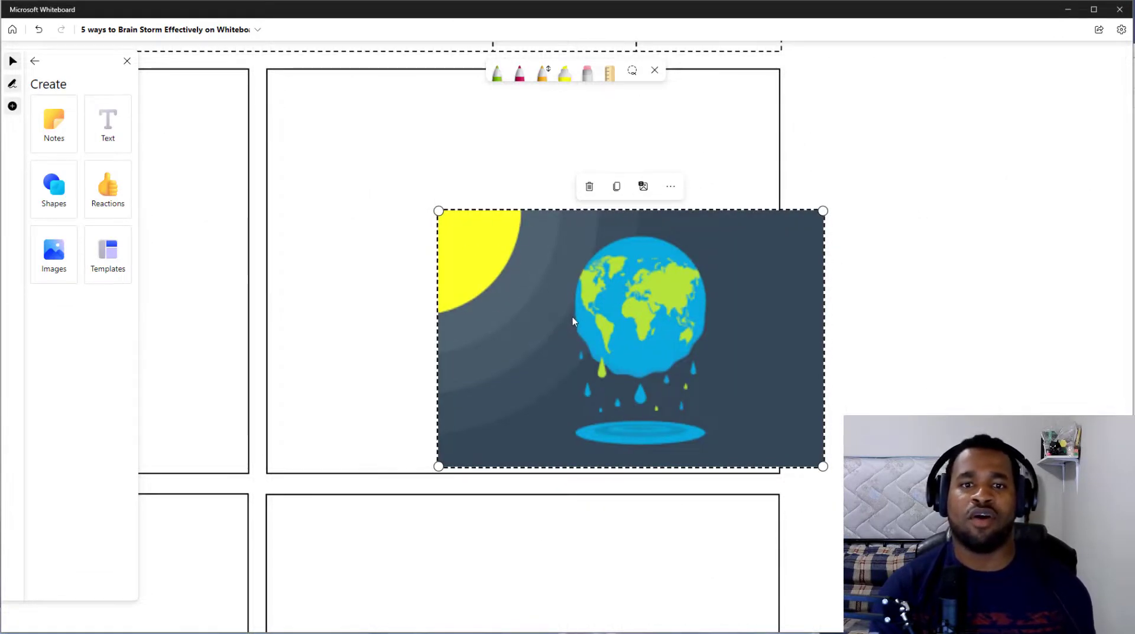
drag(565, 312, 405, 217)
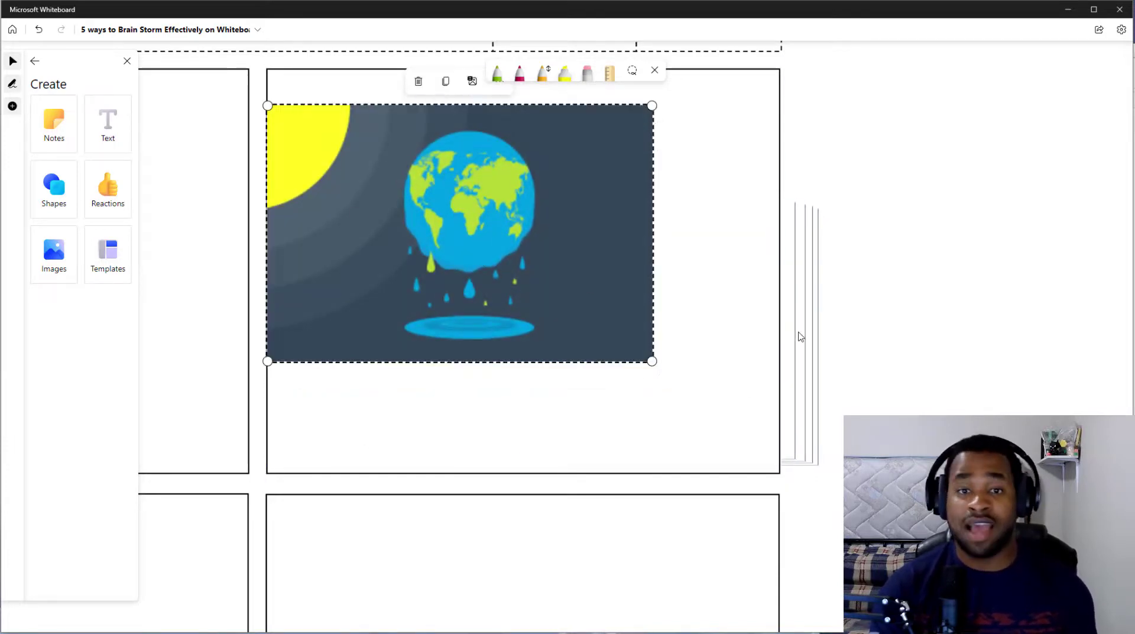
scroll(861, 313, down, 5)
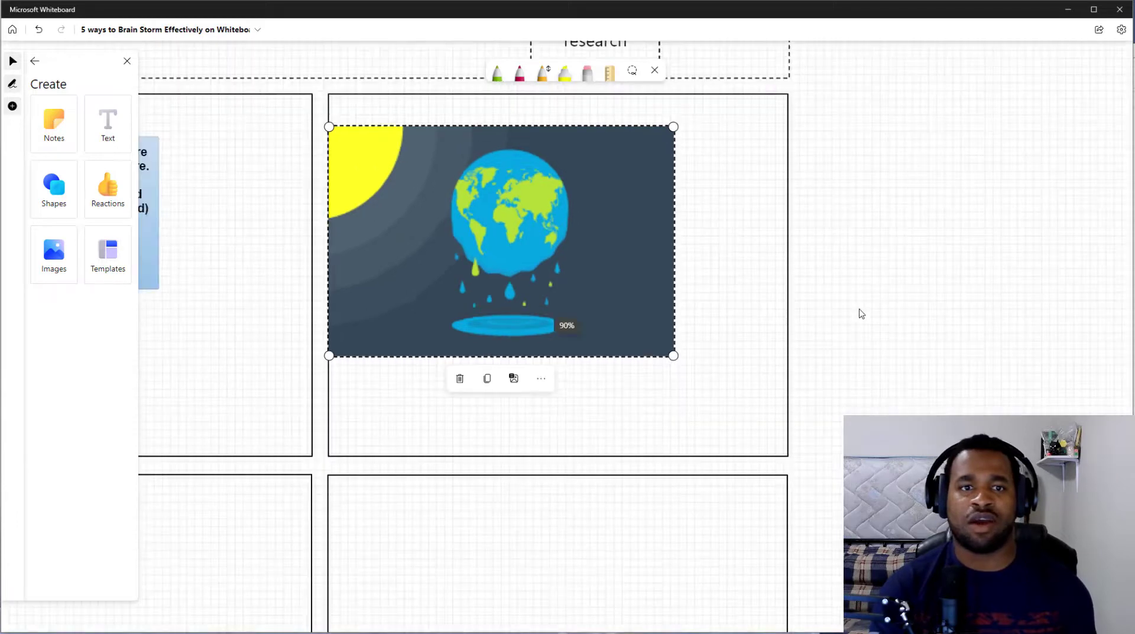
scroll(861, 313, down, 3)
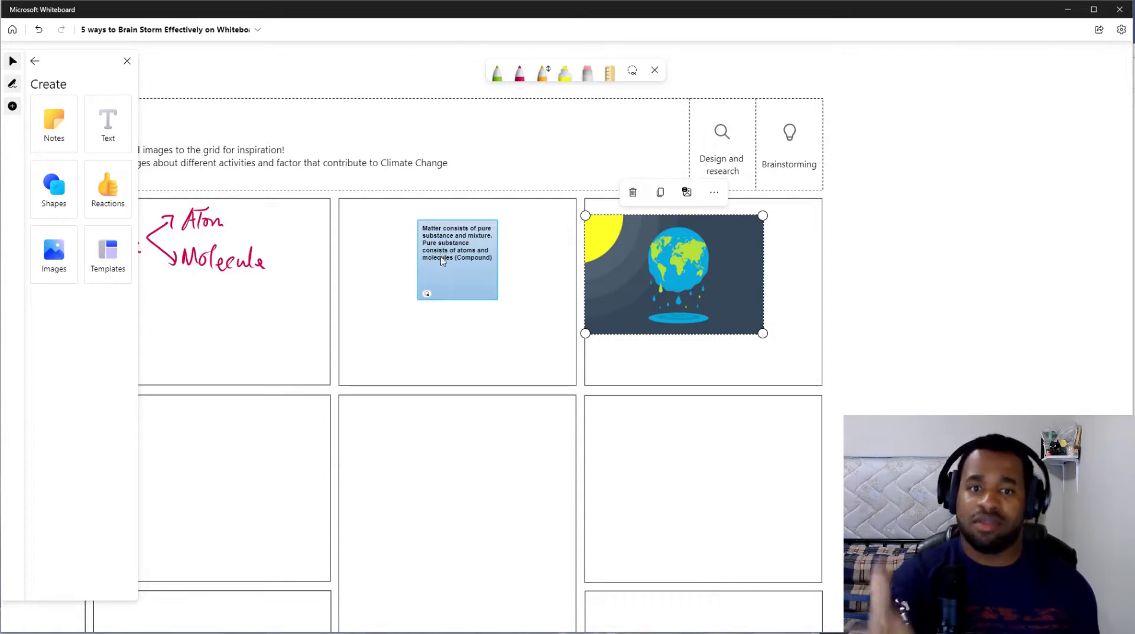
click(238, 311)
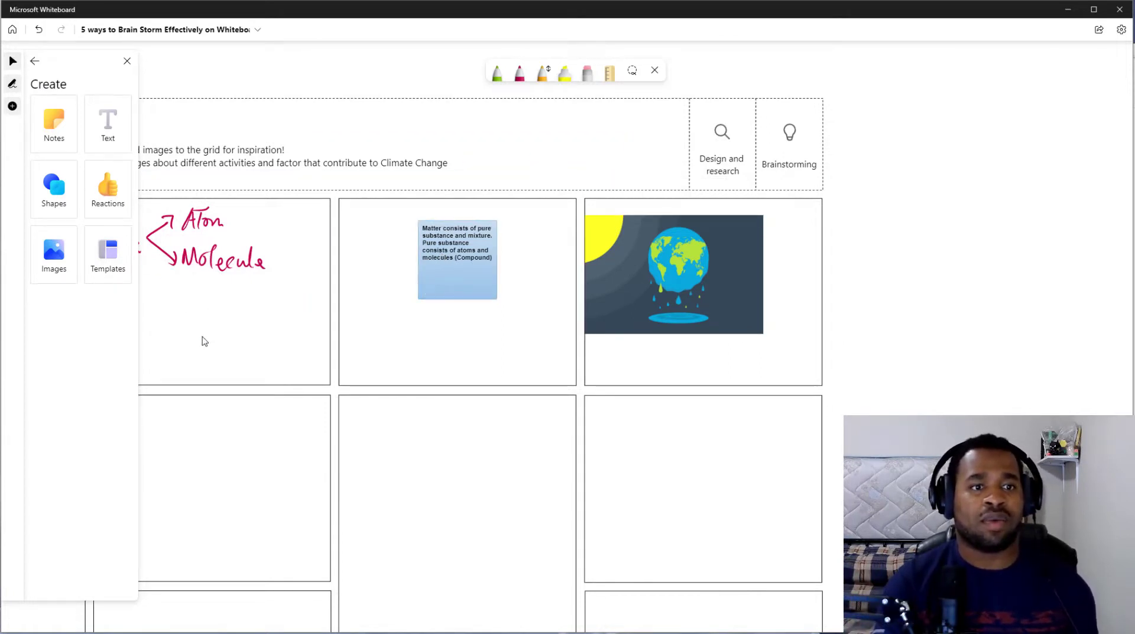
drag(204, 342, 489, 331)
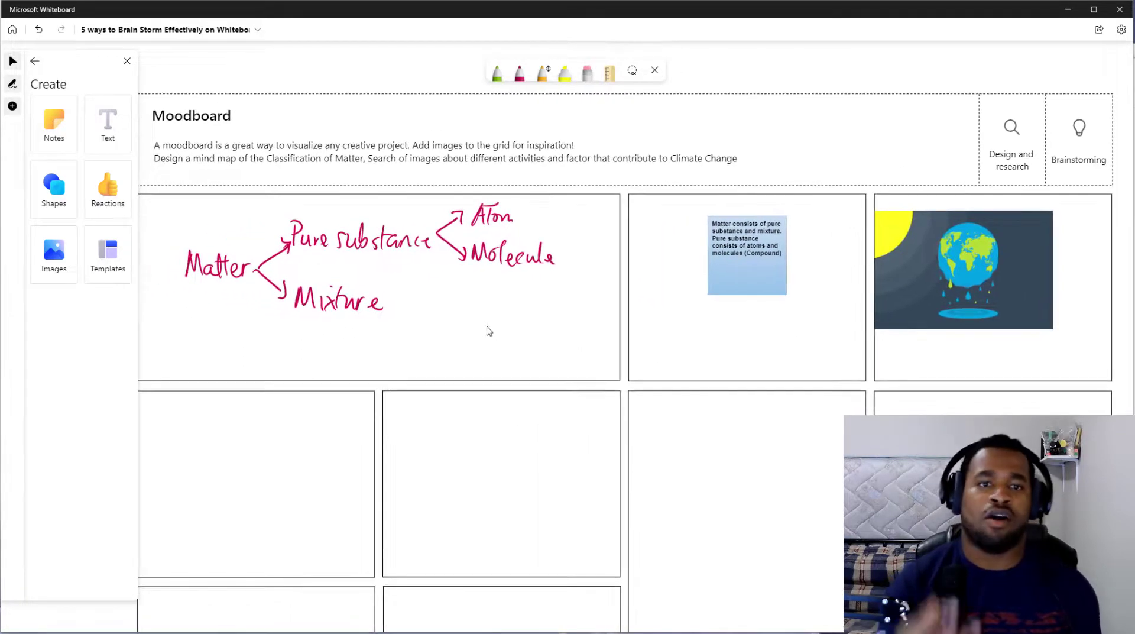